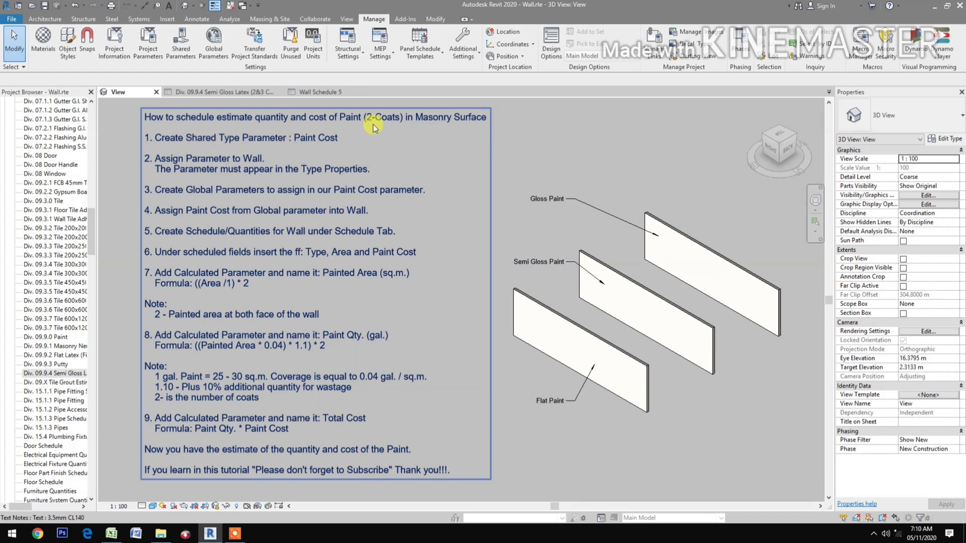
Create a shared parameter named "Paint Cost" of type Currency in the Tutorial parameter group
{"action": "left_click", "coordinate": [182, 55]}
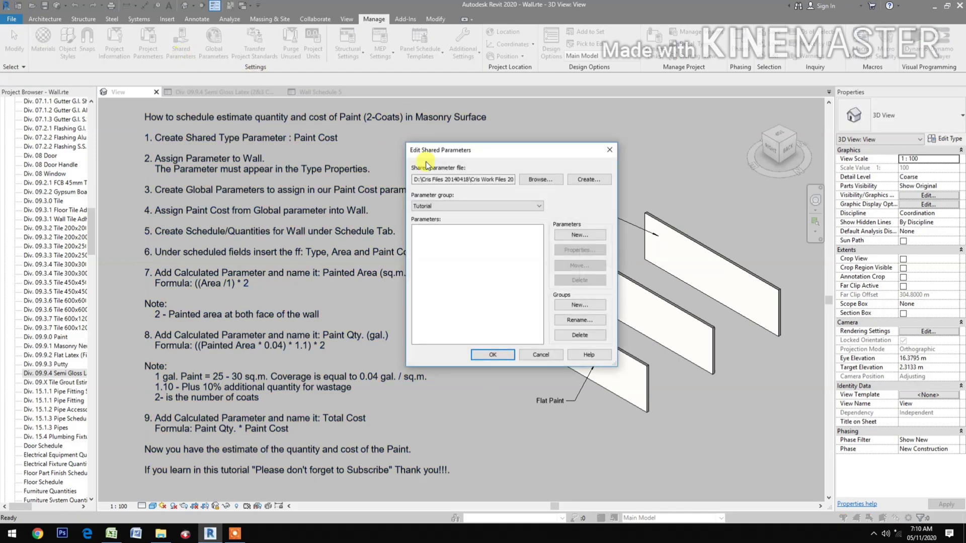
{"action": "left_click", "coordinate": [604, 234]}
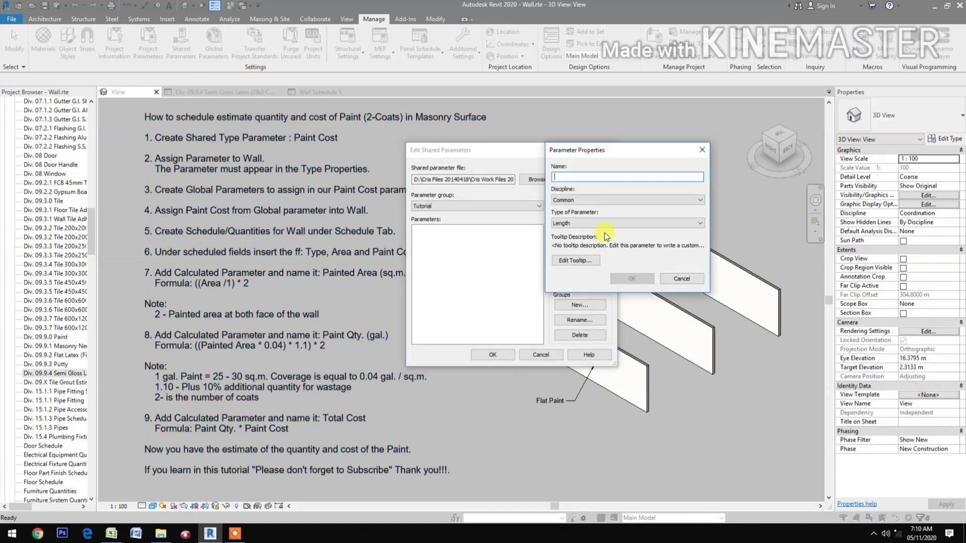
{"action": "type", "text": "Paint"}
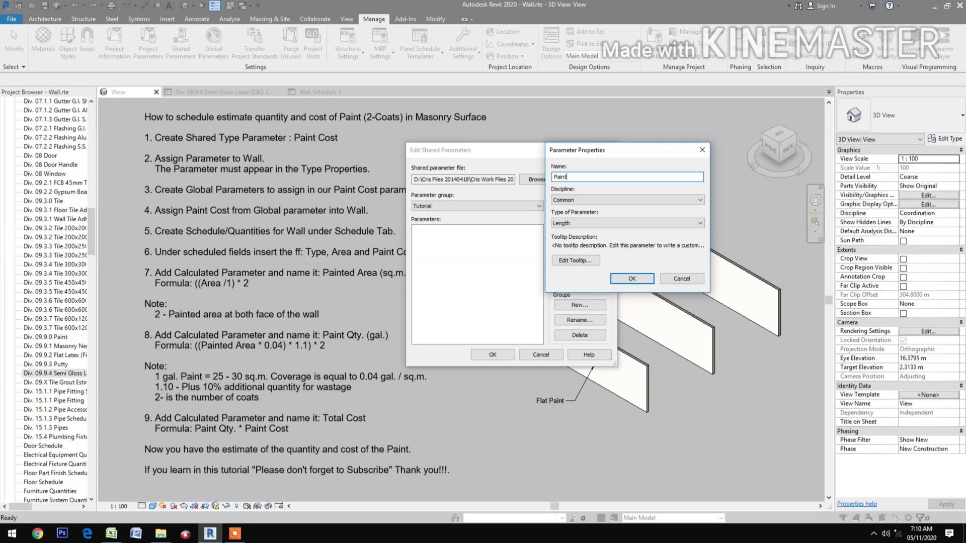
{"action": "type", "text": " Cost"}
{"action": "left_click", "coordinate": [587, 224]}
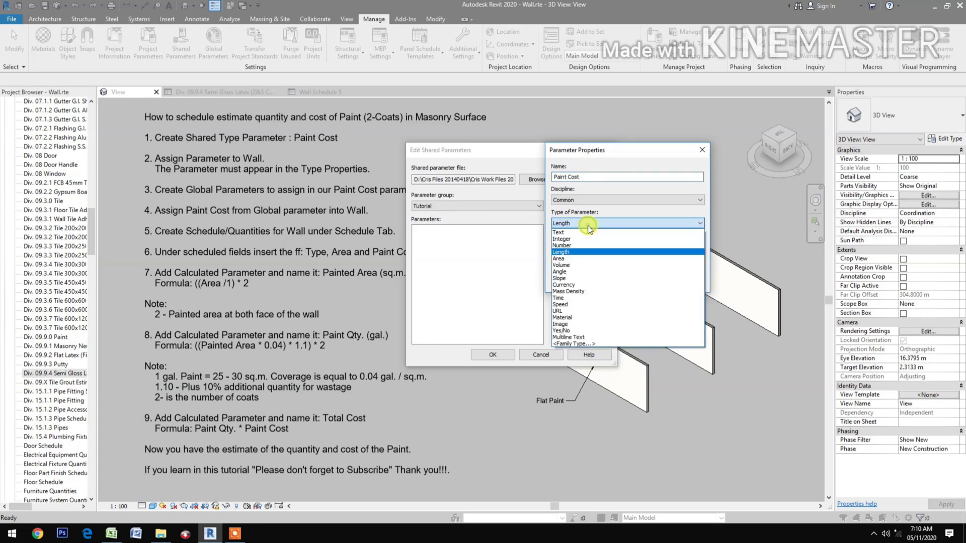
{"action": "left_click", "coordinate": [581, 285]}
{"action": "left_click", "coordinate": [631, 278]}
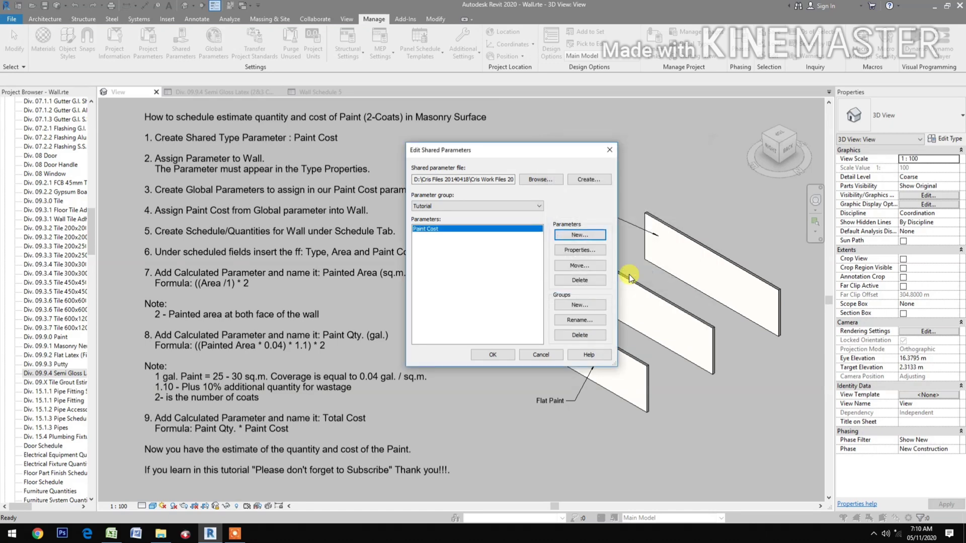
{"action": "left_click", "coordinate": [492, 355]}
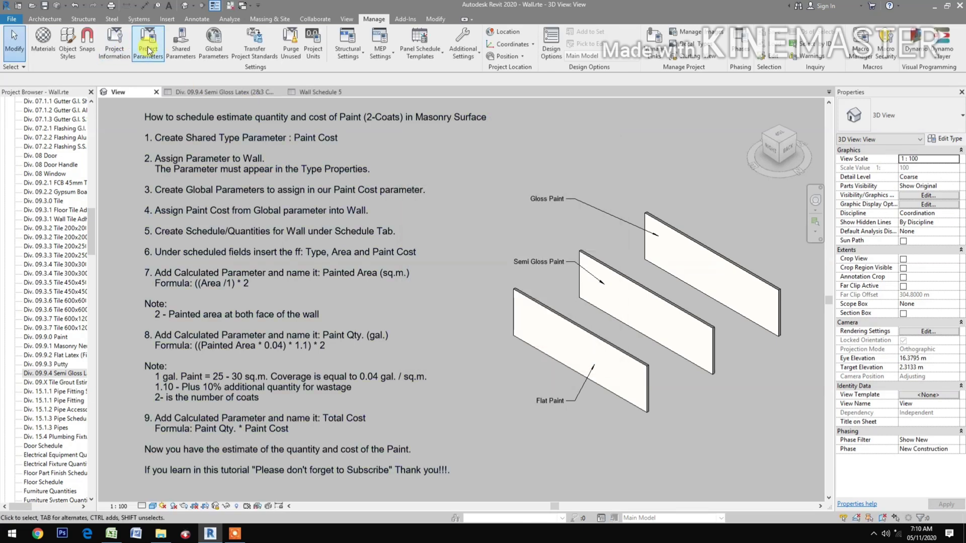
Start a new project parameter based on the shared parameter Paint Cost
{"action": "left_click", "coordinate": [147, 45]}
{"action": "left_click", "coordinate": [392, 198]}
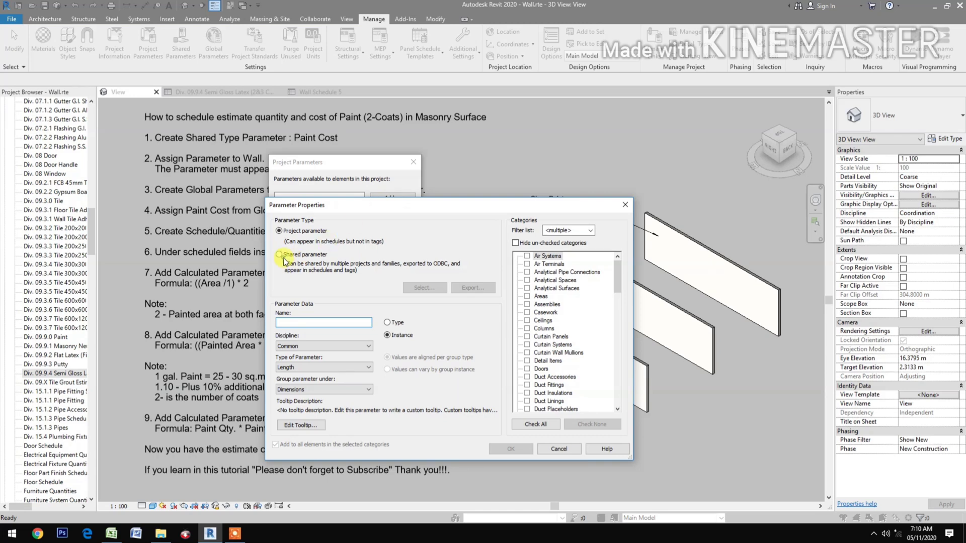
{"action": "left_click", "coordinate": [282, 255]}
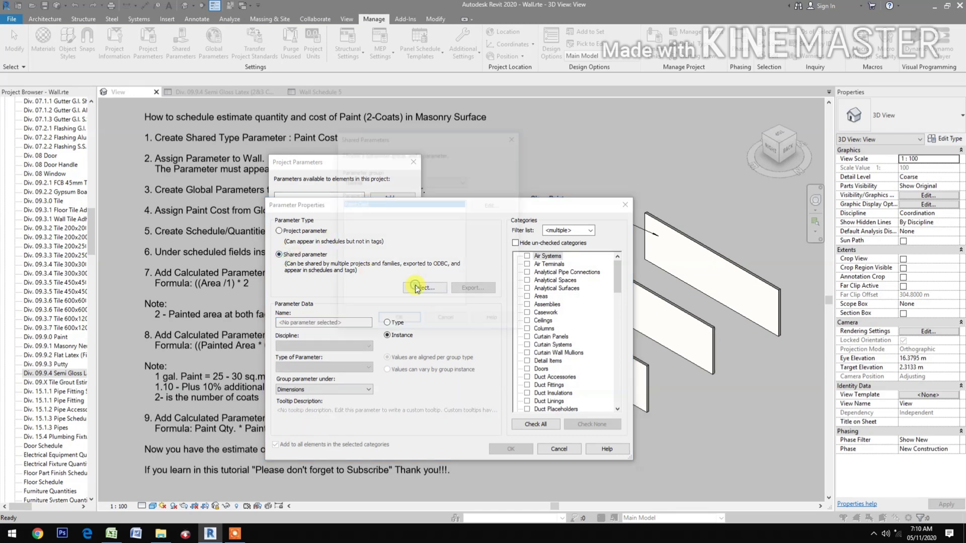
{"action": "left_click", "coordinate": [416, 287]}
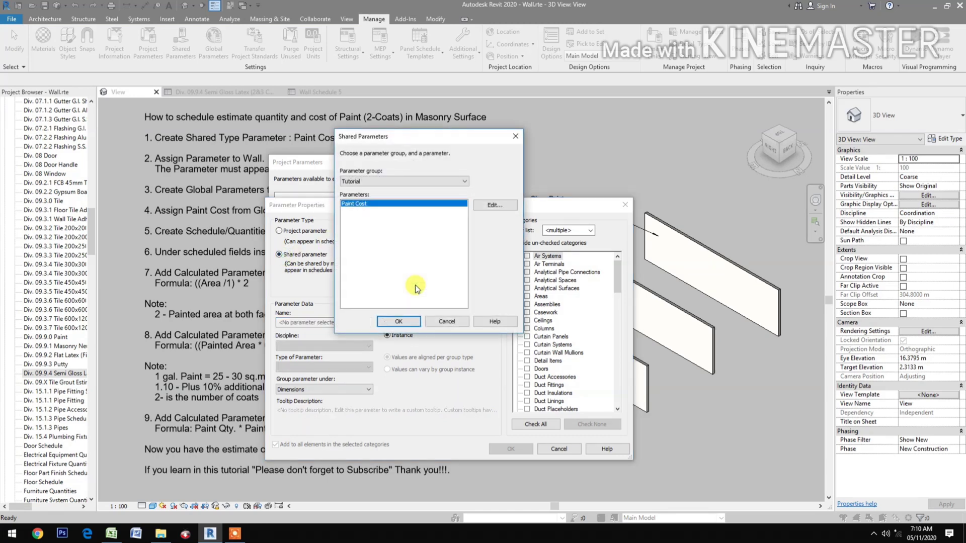
{"action": "left_click", "coordinate": [399, 321]}
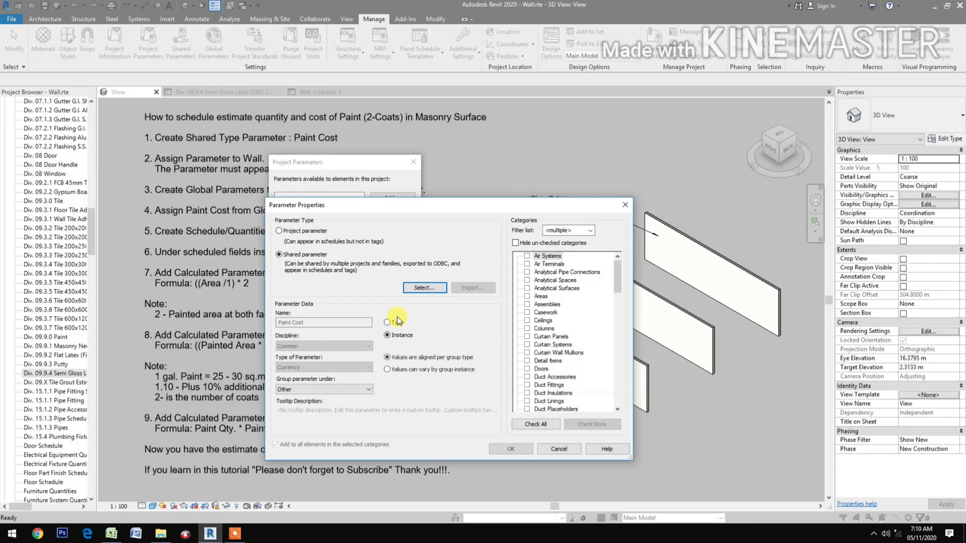
Make Paint Cost a type parameter grouped under Identity Data, assign it to the Walls category, and add it to the project
{"action": "left_click", "coordinate": [345, 390]}
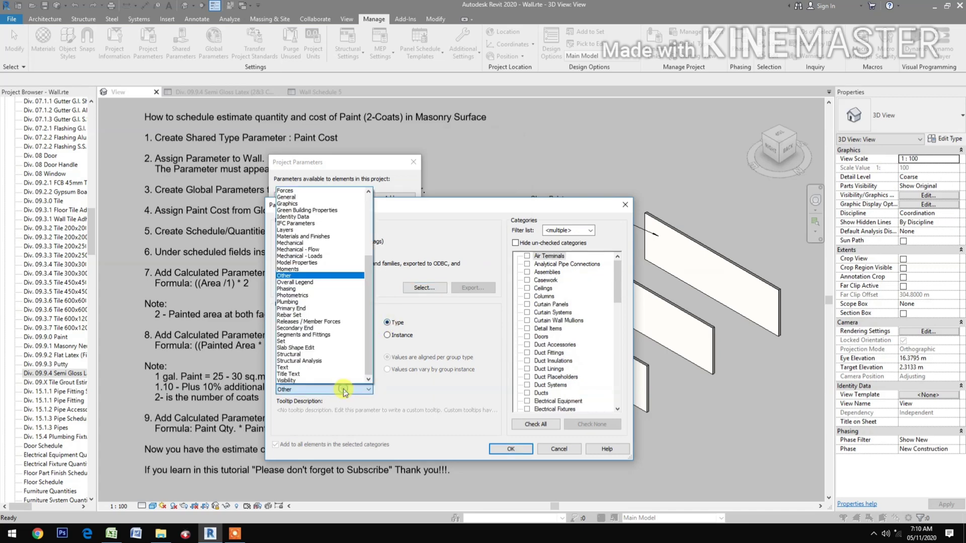
{"action": "left_click", "coordinate": [313, 216]}
{"action": "scroll", "coordinate": [621, 344], "scroll_direction": "down", "scroll_amount": 4}
{"action": "scroll", "coordinate": [549, 332], "scroll_direction": "down", "scroll_amount": 10}
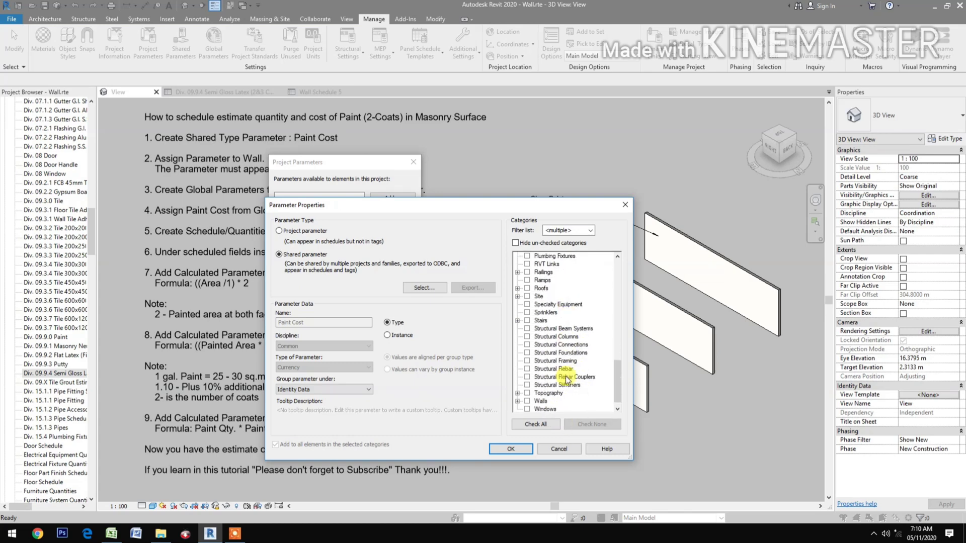
{"action": "scroll", "coordinate": [567, 378], "scroll_direction": "down", "scroll_amount": 1}
{"action": "left_click", "coordinate": [527, 395]}
{"action": "left_click", "coordinate": [505, 448]}
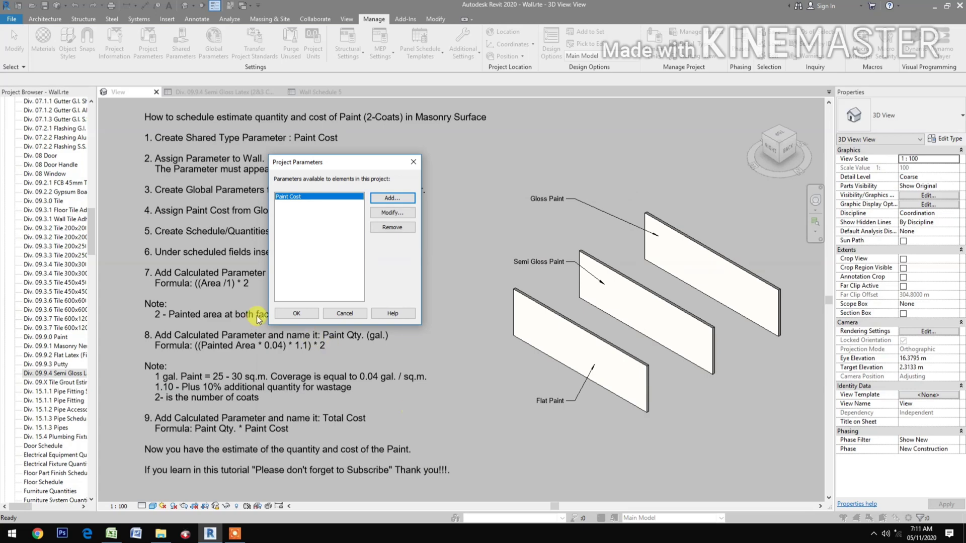
{"action": "left_click", "coordinate": [295, 313]}
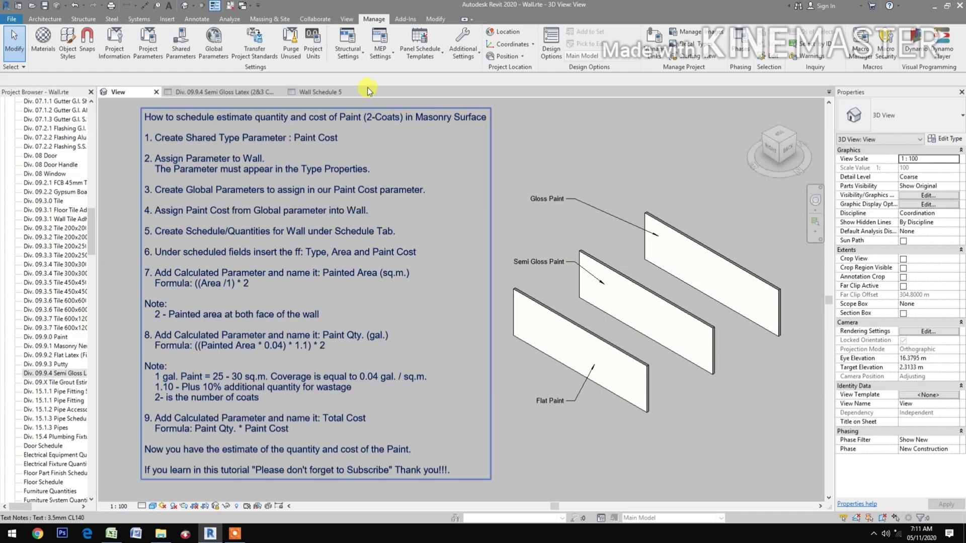
Create a global parameter named "Paint Flat Cost" of type Currency, grouped under Identity Data
{"action": "left_click", "coordinate": [213, 40]}
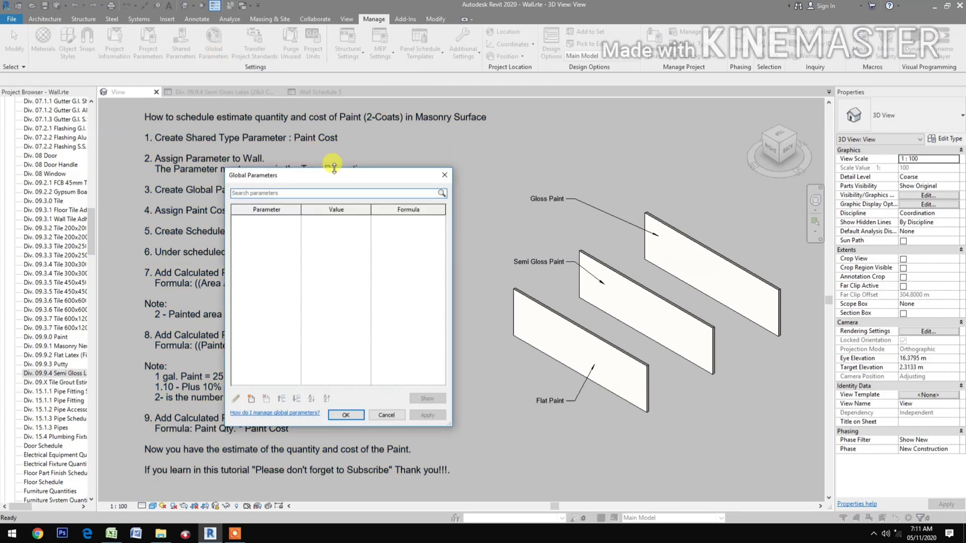
{"action": "left_click", "coordinate": [250, 400]}
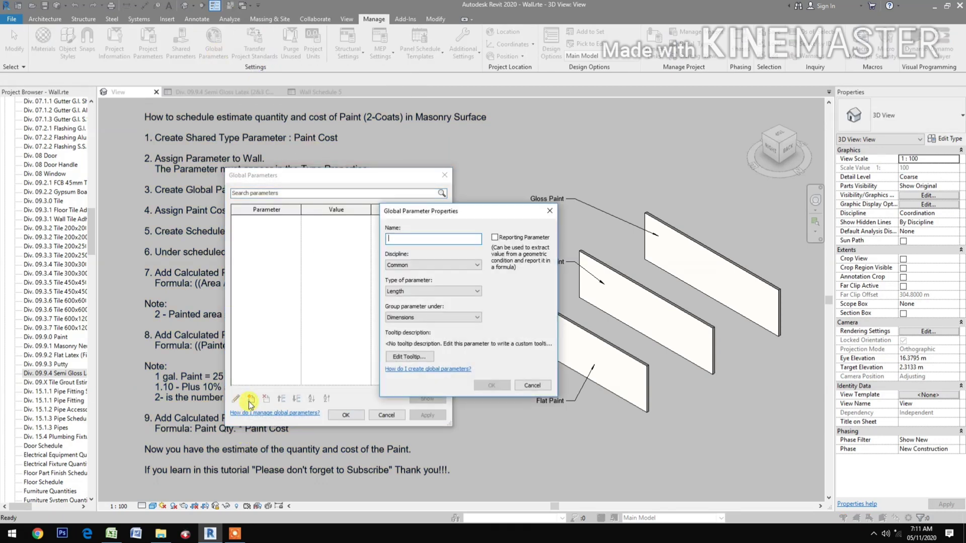
{"action": "left_click_drag", "start_coordinate": [491, 213], "coordinate": [376, 185]}
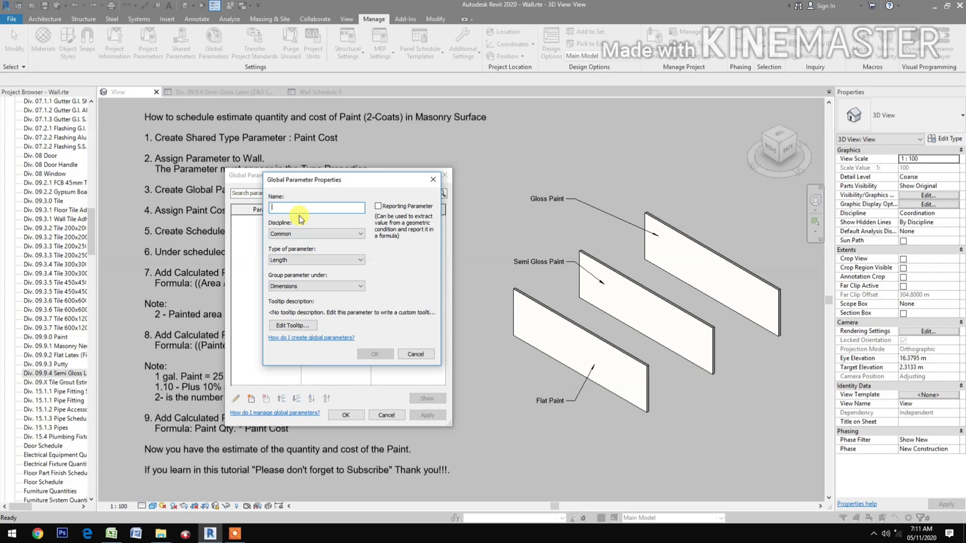
{"action": "type", "text": "P"}
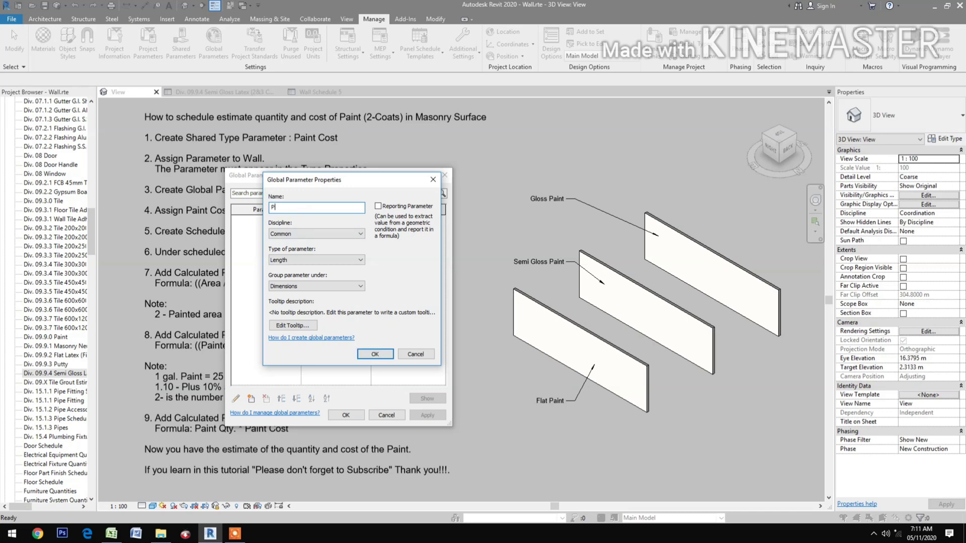
{"action": "type", "text": "aint Flat Cost"}
{"action": "left_click", "coordinate": [300, 259]}
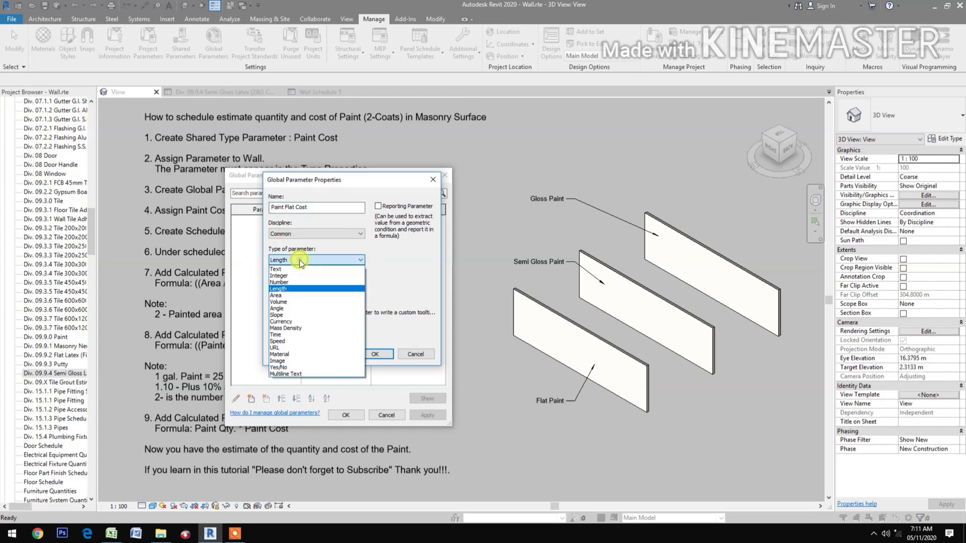
{"action": "left_click", "coordinate": [310, 321]}
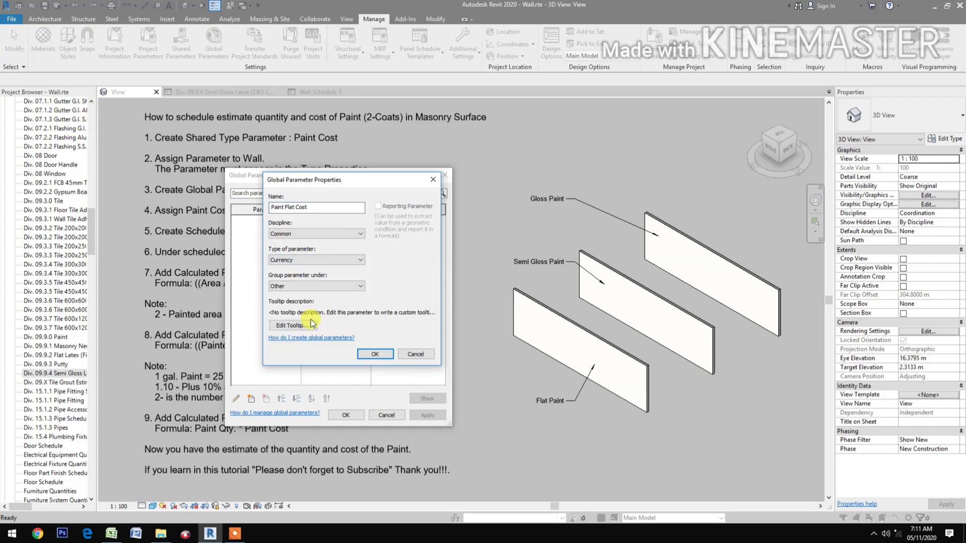
{"action": "left_click", "coordinate": [320, 286]}
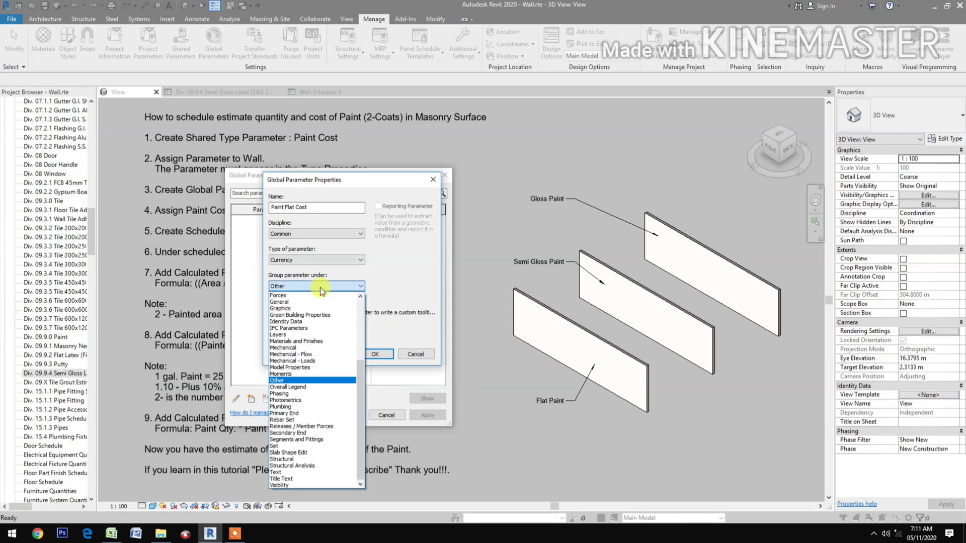
{"action": "left_click", "coordinate": [317, 321]}
{"action": "left_click", "coordinate": [370, 356]}
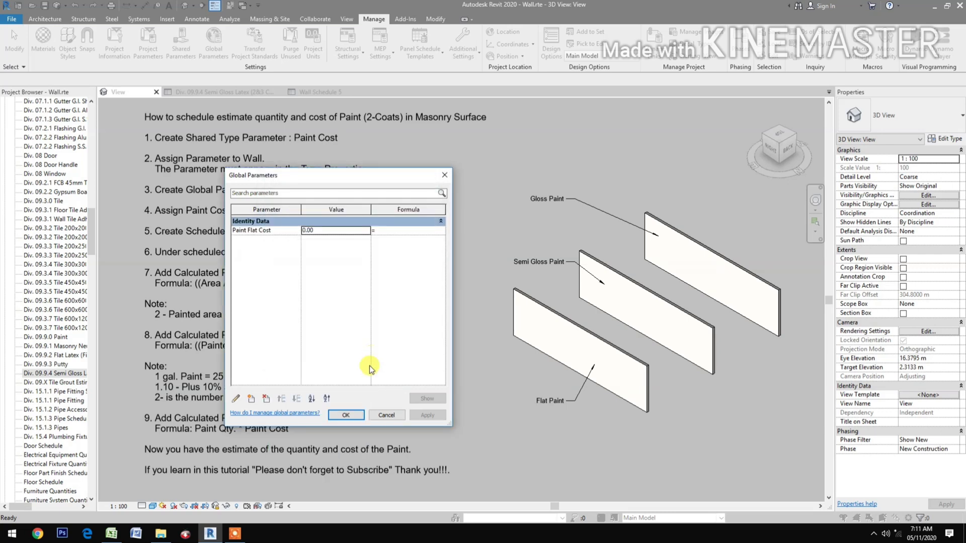
Create a second global parameter named "Paint Semi Gloss Cost" of type Currency, grouped under Identity Data
{"action": "left_click", "coordinate": [251, 399]}
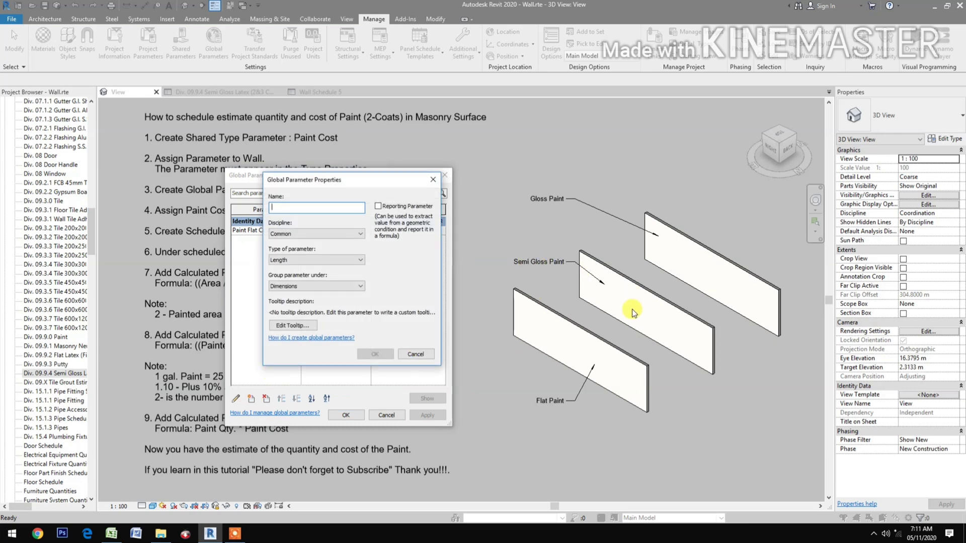
{"action": "left_click", "coordinate": [306, 209]}
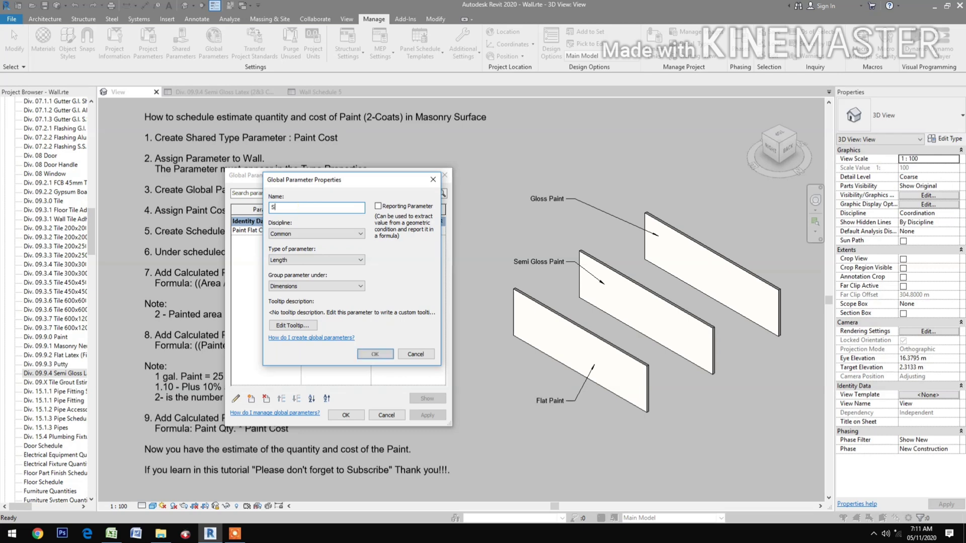
{"action": "type", "text": "P"}
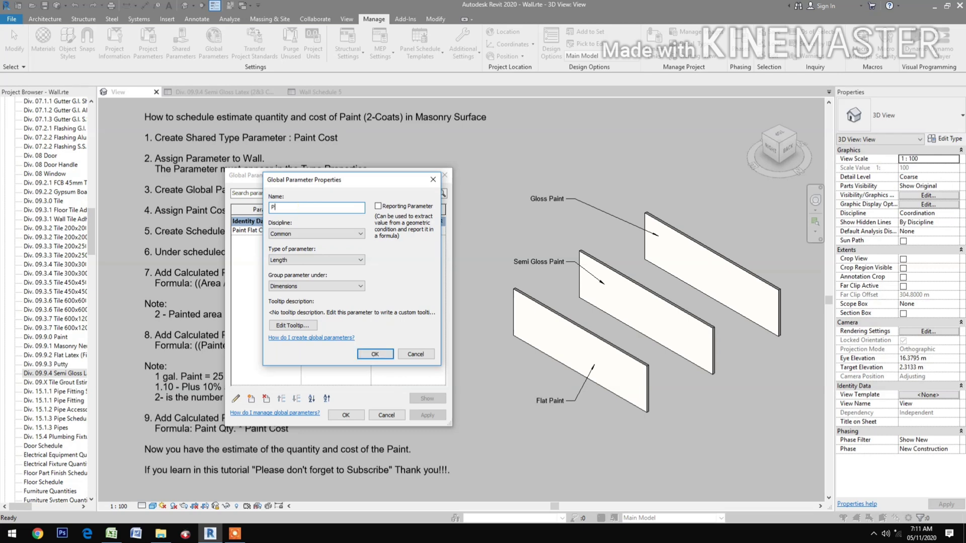
{"action": "type", "text": "aint Semi Gloss Cost"}
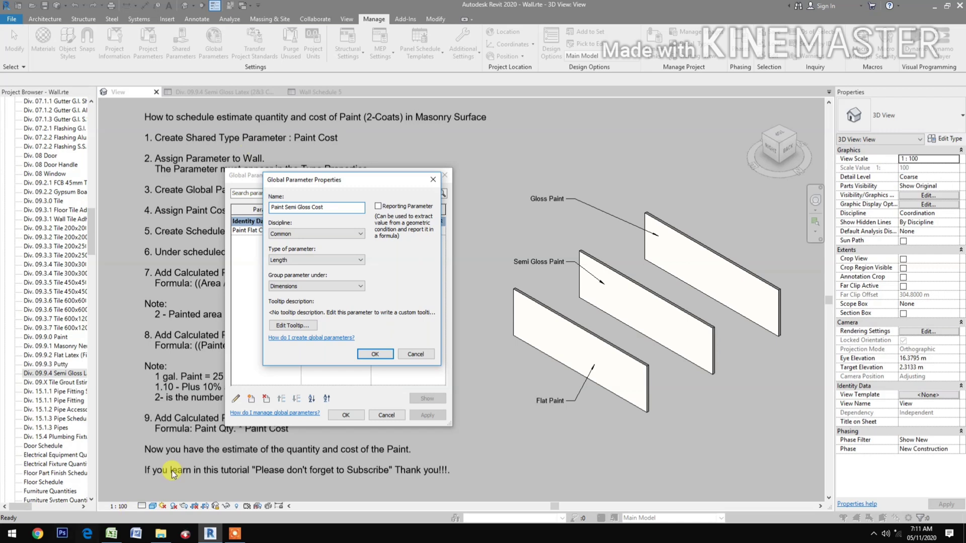
{"action": "left_click", "coordinate": [321, 262]}
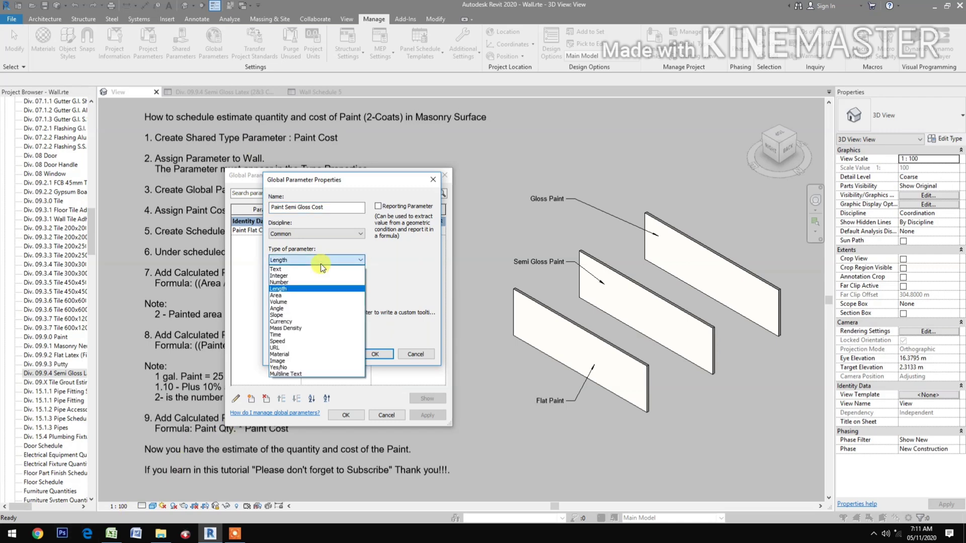
{"action": "left_click", "coordinate": [321, 322]}
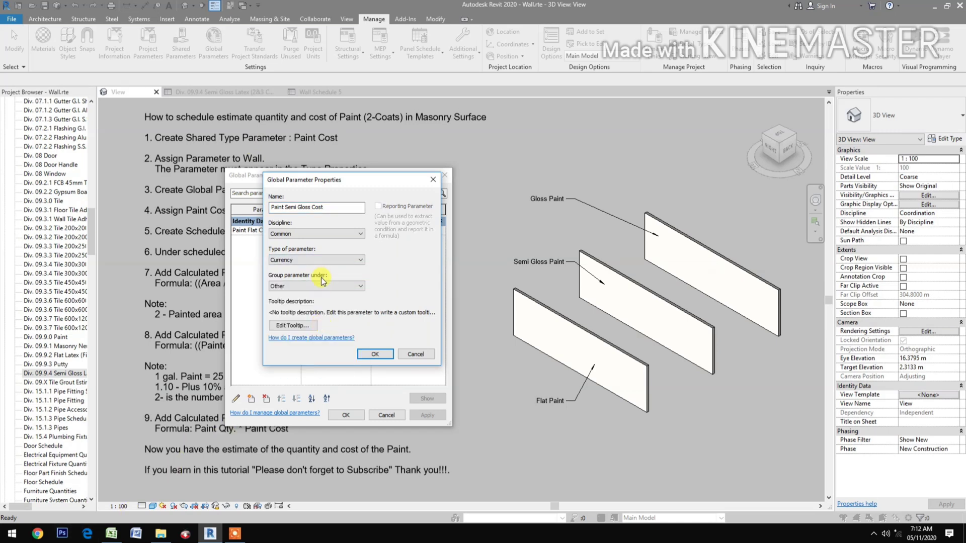
{"action": "left_click", "coordinate": [321, 286]}
{"action": "left_click", "coordinate": [321, 324]}
{"action": "left_click", "coordinate": [366, 355]}
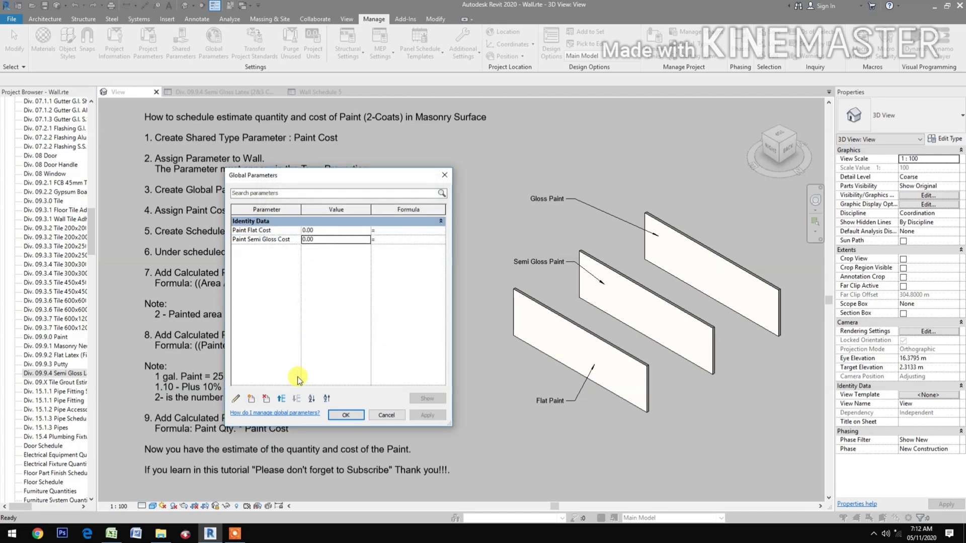
Create a third global parameter named "Paint Gloss Cost" of type Currency, grouped under Identity Data
{"action": "left_click", "coordinate": [251, 398]}
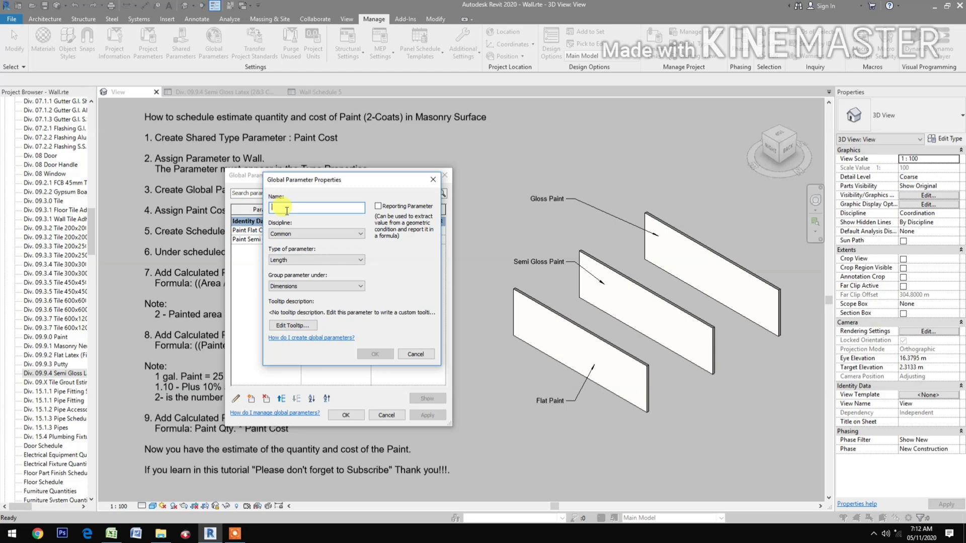
{"action": "type", "text": "P"}
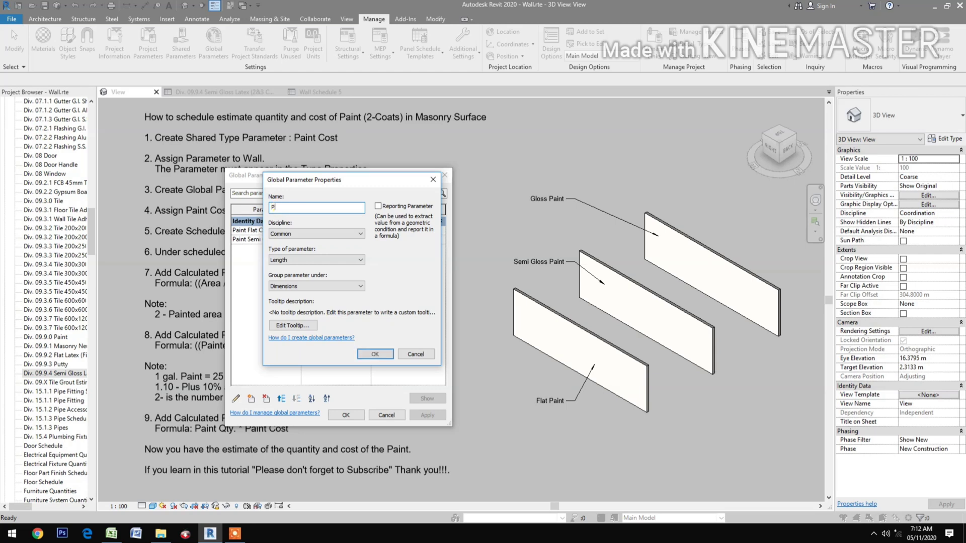
{"action": "type", "text": "aint Gloss Cost"}
{"action": "mouse_move", "coordinate": [321, 182]}
{"action": "left_mouse_down"}
{"action": "mouse_move", "coordinate": [383, 209]}
{"action": "mouse_move", "coordinate": [393, 257]}
{"action": "mouse_move", "coordinate": [374, 189]}
{"action": "mouse_move", "coordinate": [315, 188]}
{"action": "left_mouse_up"}
{"action": "left_click", "coordinate": [303, 266]}
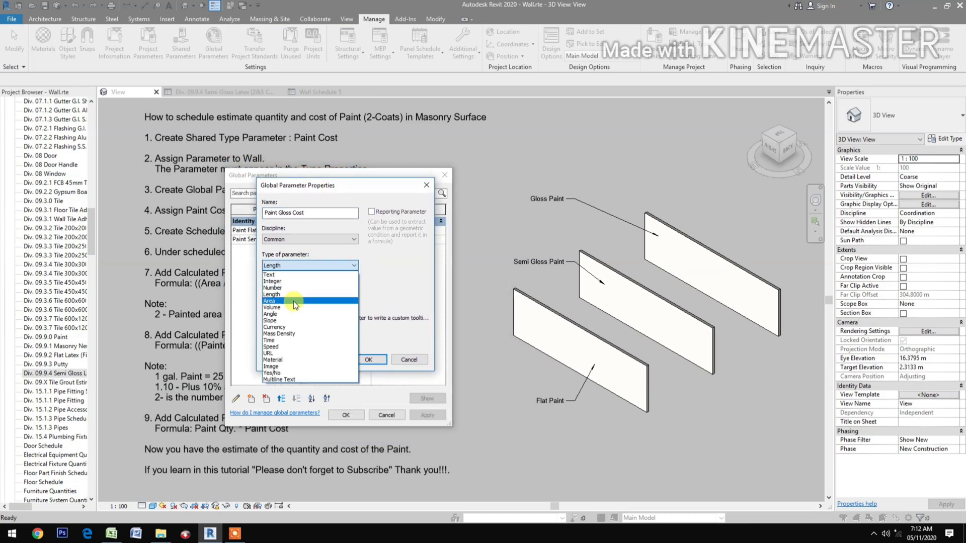
{"action": "left_click", "coordinate": [300, 325]}
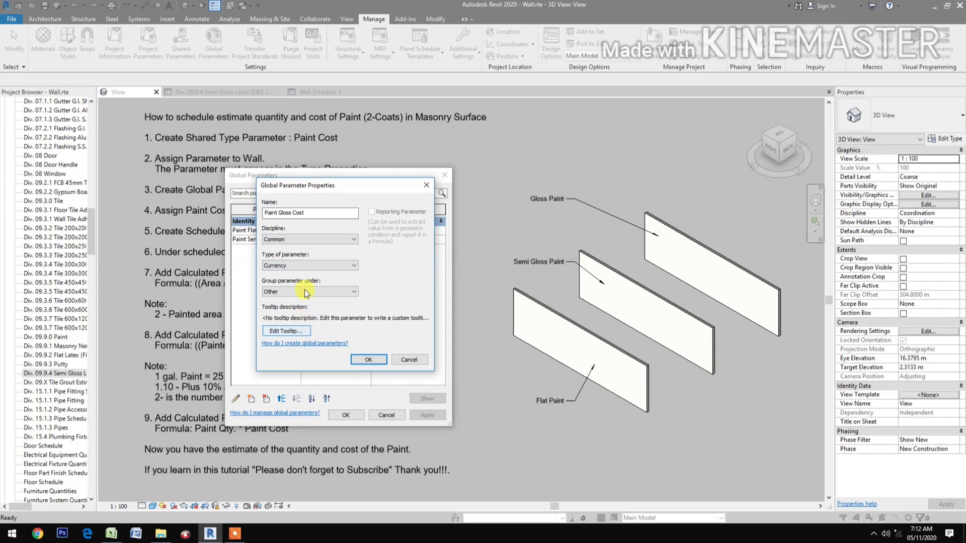
{"action": "left_click", "coordinate": [313, 295]}
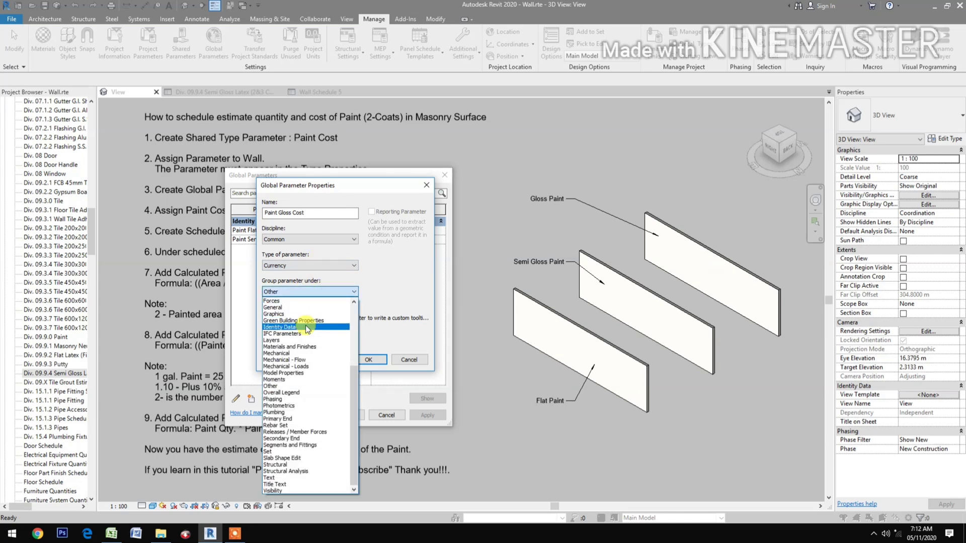
{"action": "left_click", "coordinate": [306, 324]}
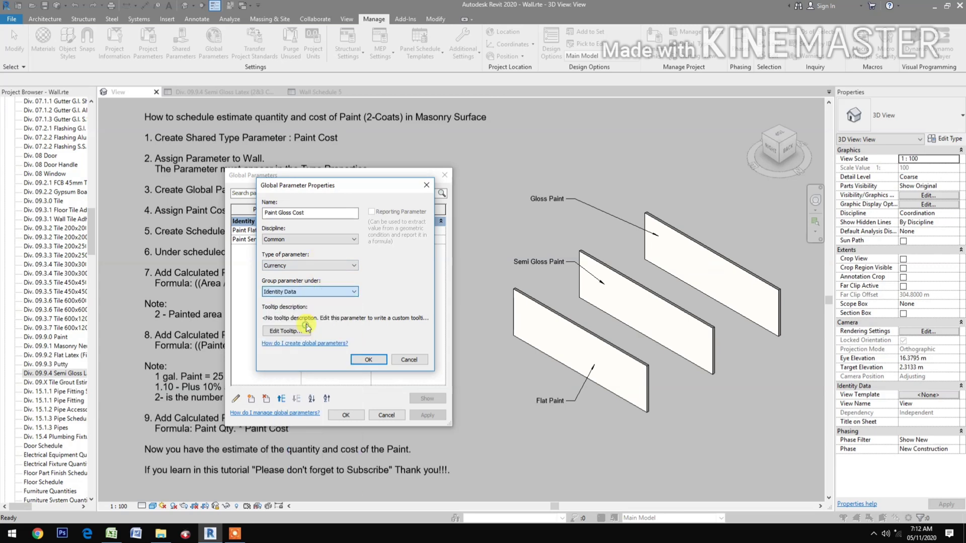
{"action": "left_click", "coordinate": [367, 359]}
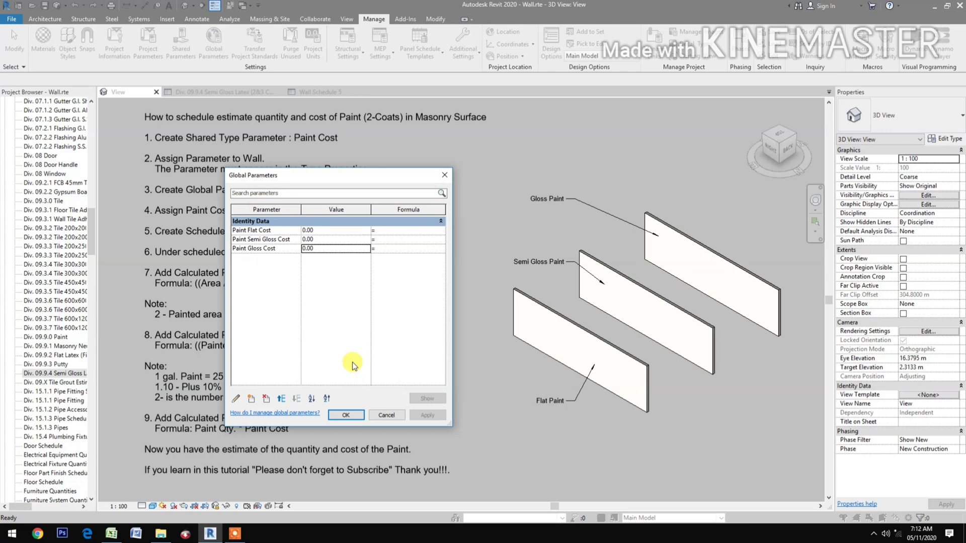
Set the global parameters Paint Flat Cost to 550, Paint Semi Gloss Cost to 600 and Paint Gloss Cost to 650, and apply them
{"action": "left_click", "coordinate": [308, 230]}
{"action": "double_click", "coordinate": [307, 230]}
{"action": "type", "text": "55-"}
{"action": "left_click", "coordinate": [319, 236]}
{"action": "key", "text": "BackSpace"}
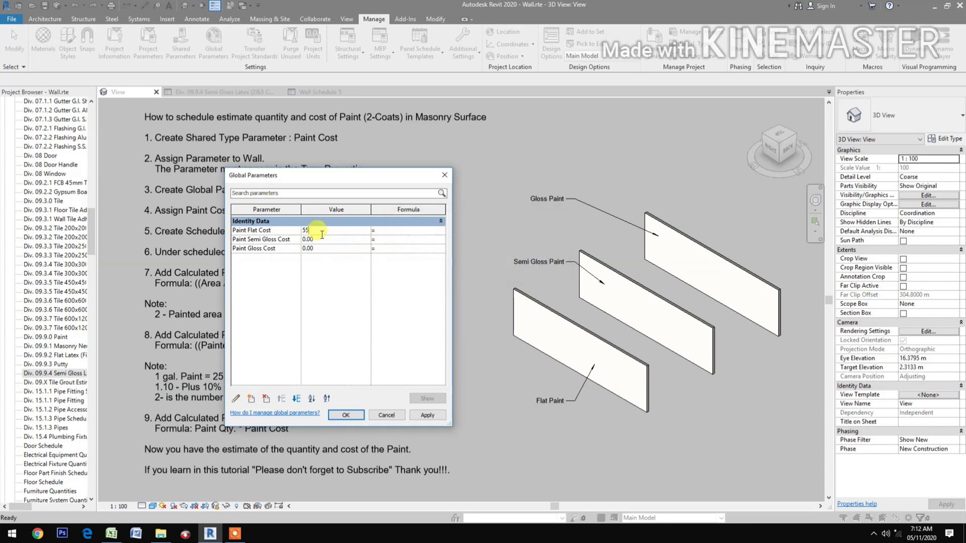
{"action": "type", "text": "0"}
{"action": "left_click", "coordinate": [326, 239]}
{"action": "type", "text": "600"}
{"action": "left_click", "coordinate": [335, 248]}
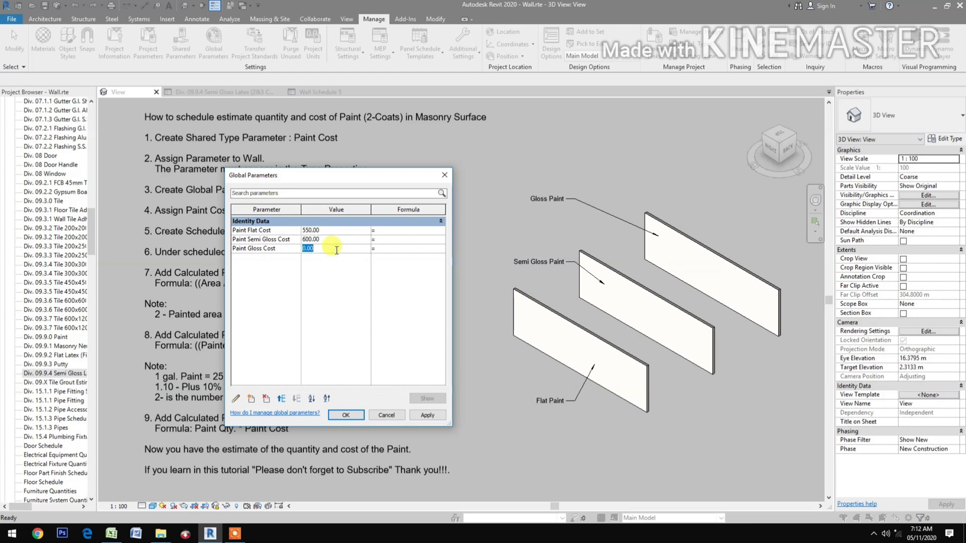
{"action": "type", "text": "650"}
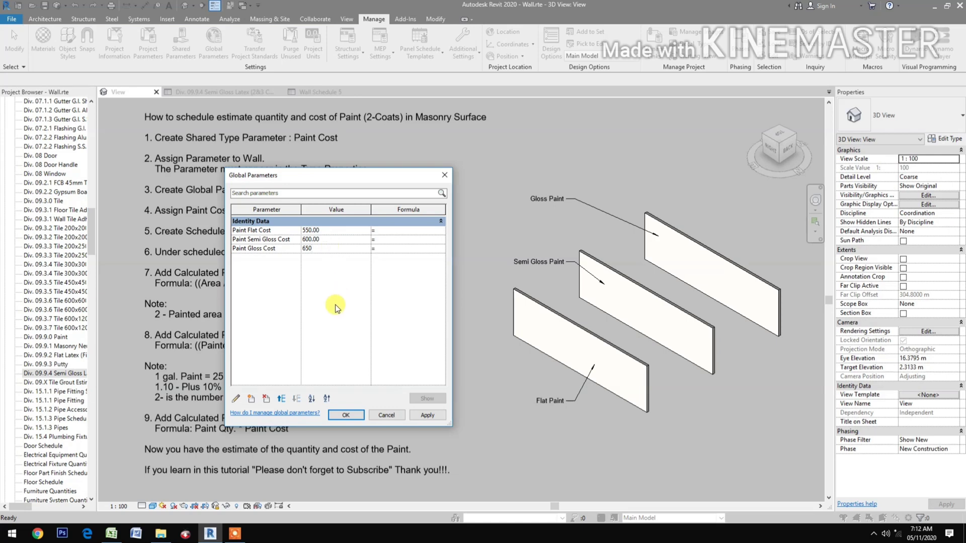
{"action": "left_click", "coordinate": [436, 417]}
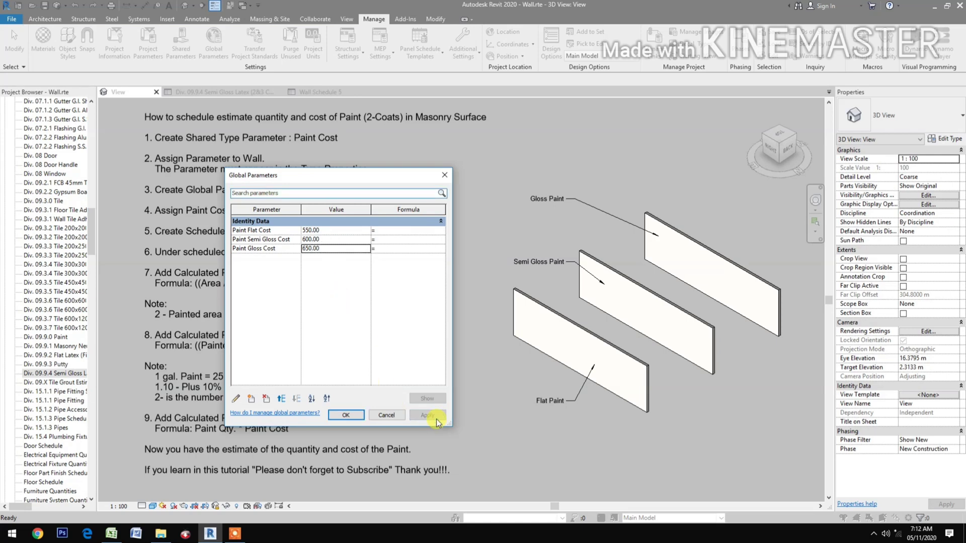
{"action": "left_click", "coordinate": [346, 415]}
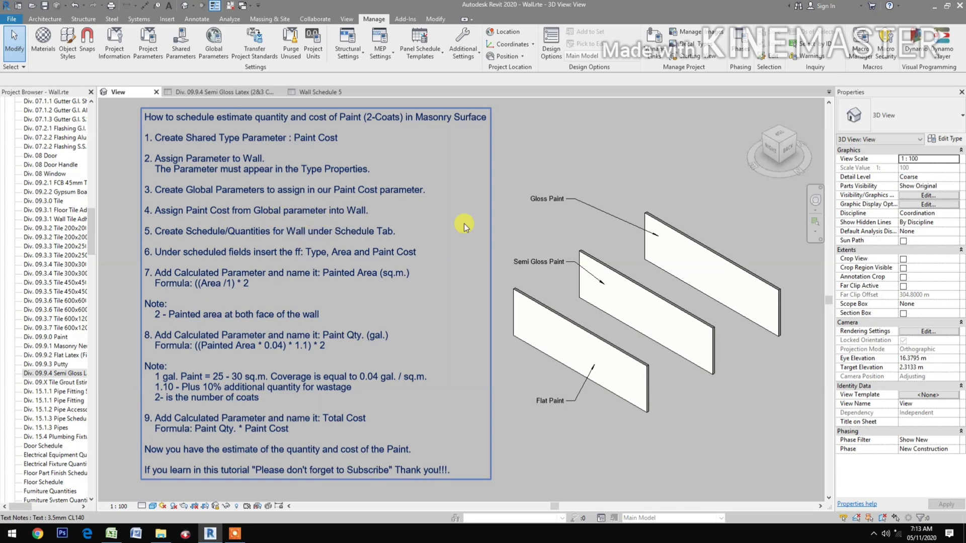
Associate the Paint Cost type parameter of the Flat Paint wall with the global parameter Paint Flat Cost
{"action": "left_click", "coordinate": [536, 297]}
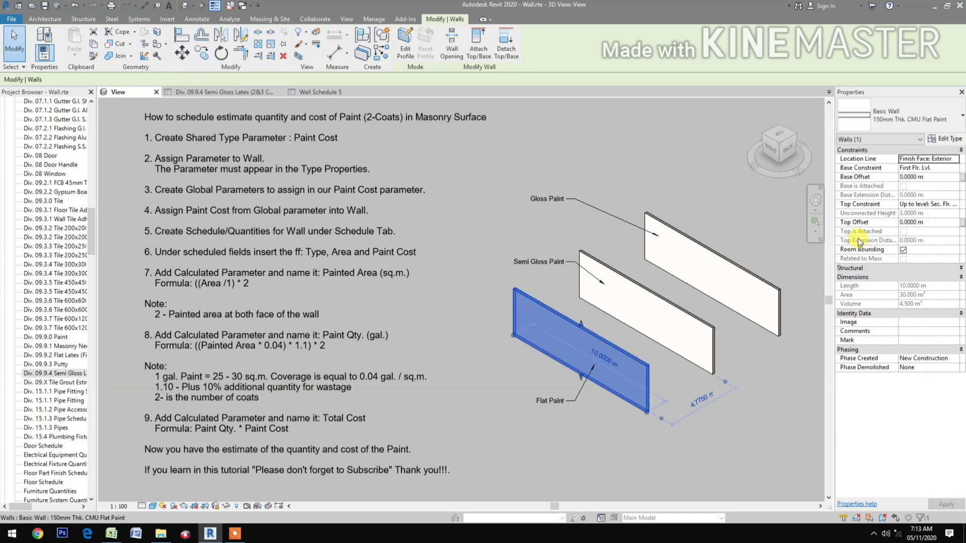
{"action": "left_click", "coordinate": [949, 140]}
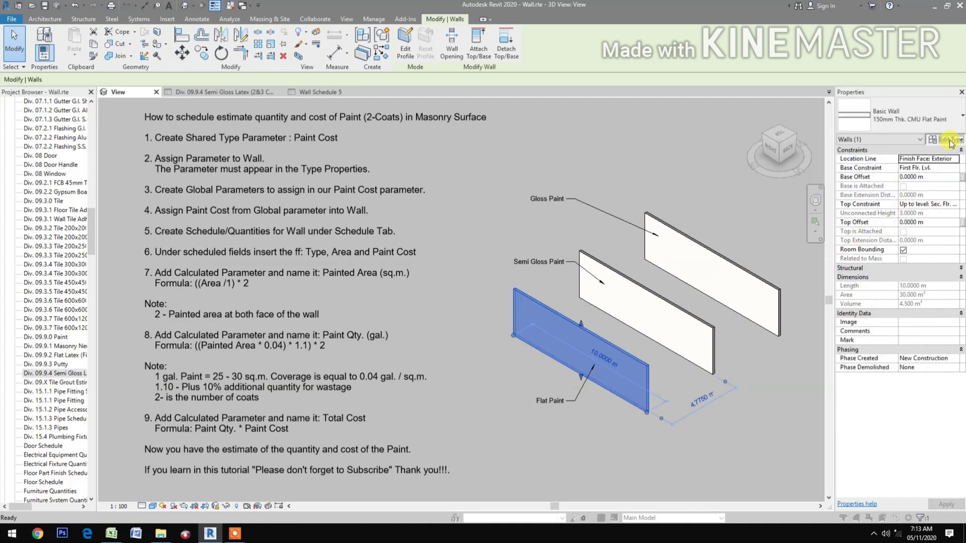
{"action": "scroll", "coordinate": [452, 368], "scroll_direction": "down", "scroll_amount": 1}
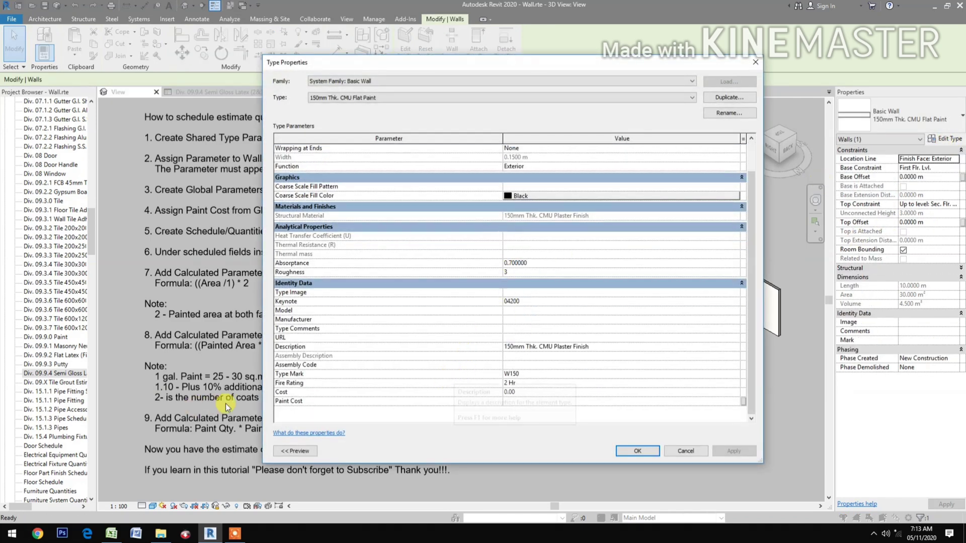
{"action": "left_click", "coordinate": [744, 402]}
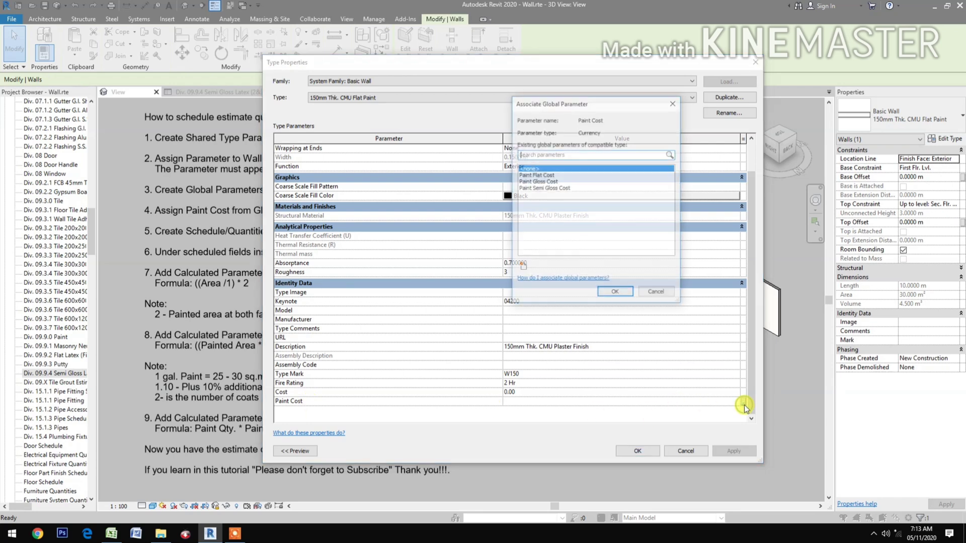
{"action": "left_click", "coordinate": [539, 175]}
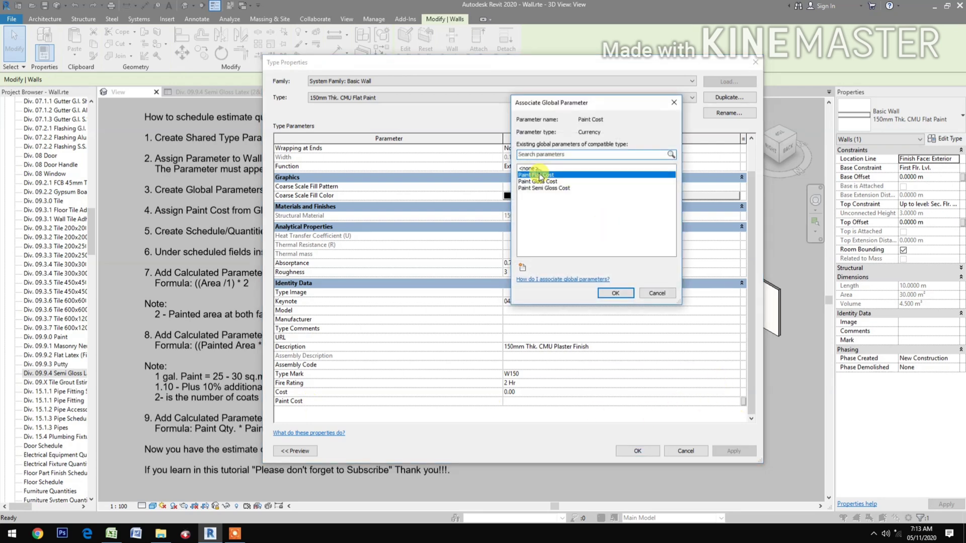
{"action": "left_click", "coordinate": [614, 293]}
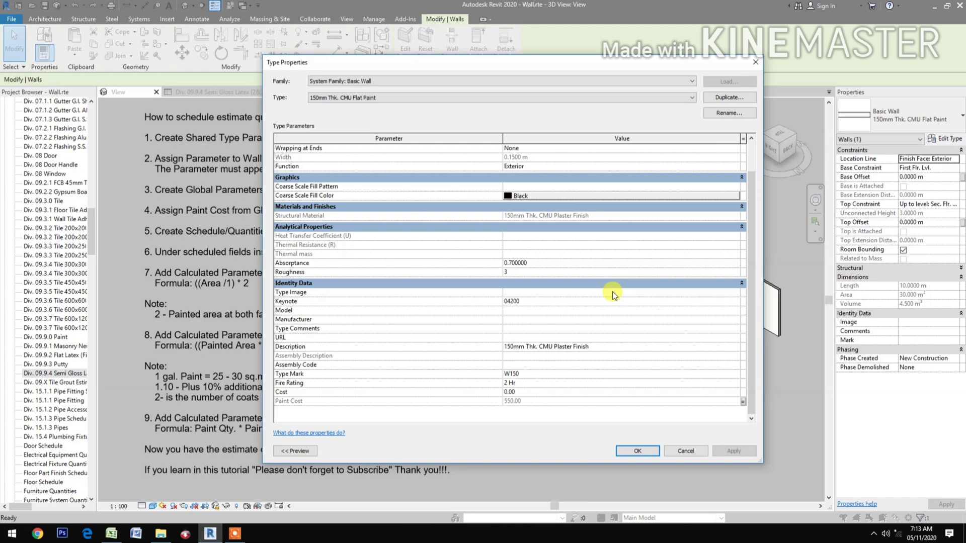
{"action": "left_click", "coordinate": [634, 451]}
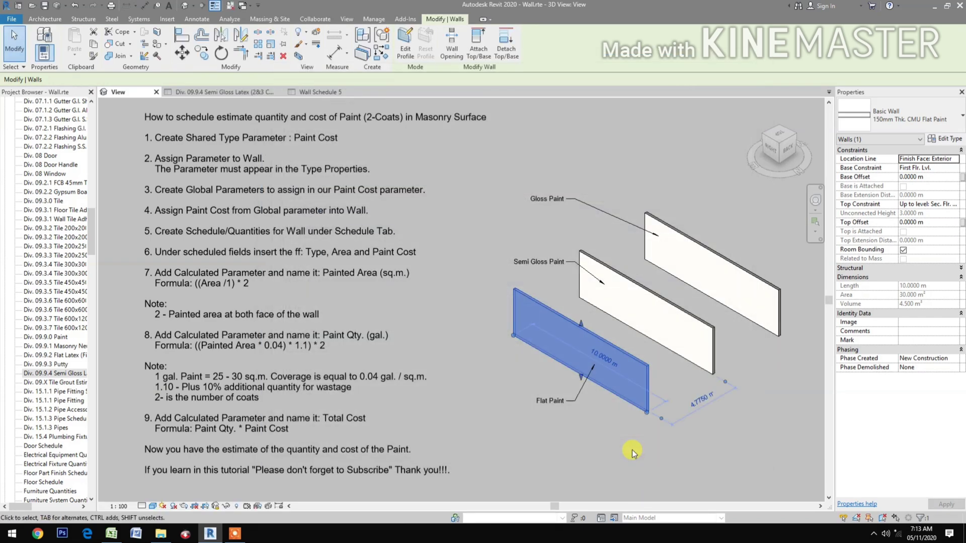
Associate the Paint Cost type parameter of the Semi Gloss Paint wall with the global parameter Paint Semi Gloss Cost
{"action": "left_click", "coordinate": [664, 307]}
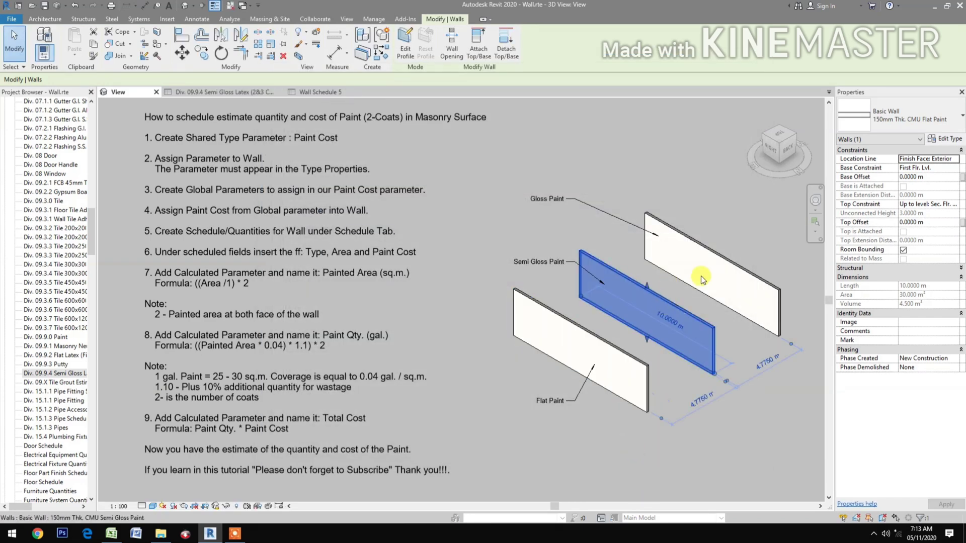
{"action": "left_click", "coordinate": [946, 140]}
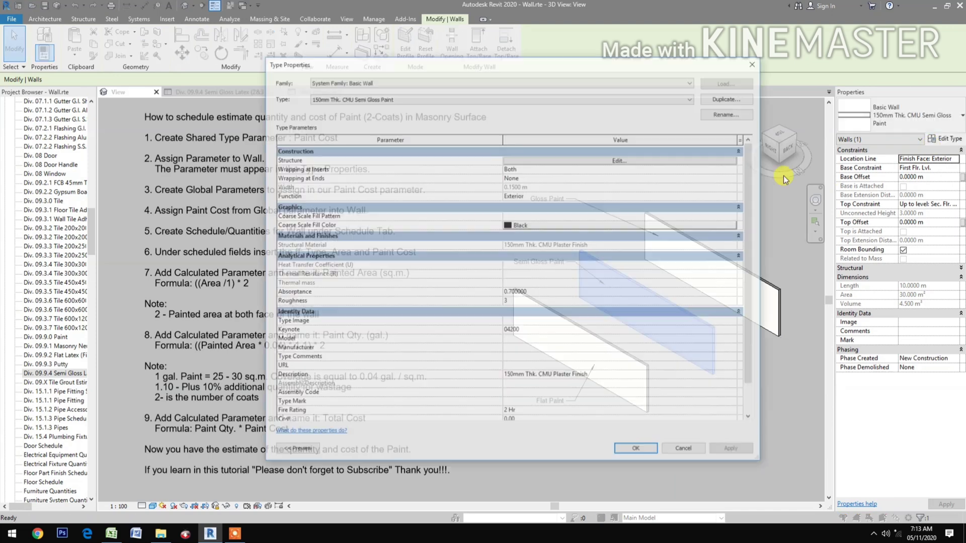
{"action": "scroll", "coordinate": [398, 393], "scroll_direction": "down", "scroll_amount": 3}
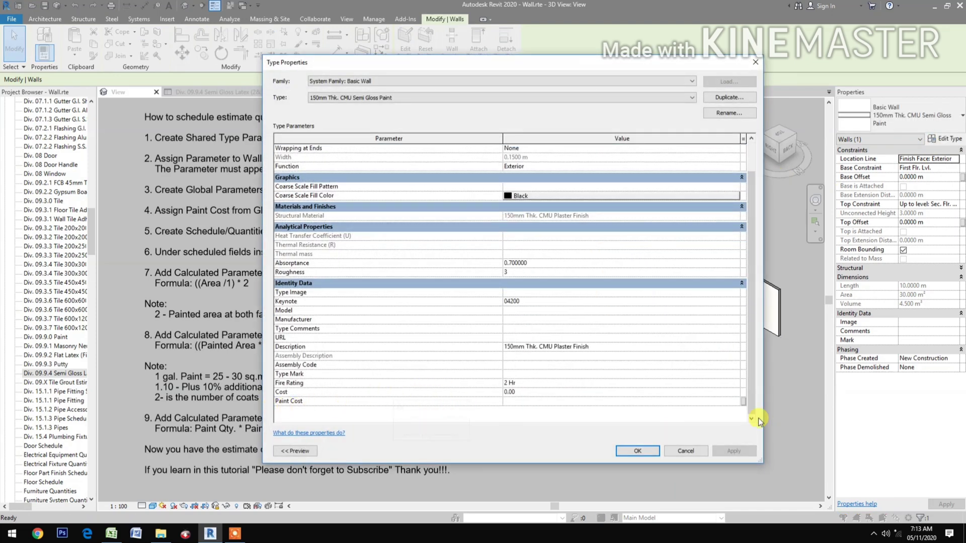
{"action": "left_click", "coordinate": [743, 401]}
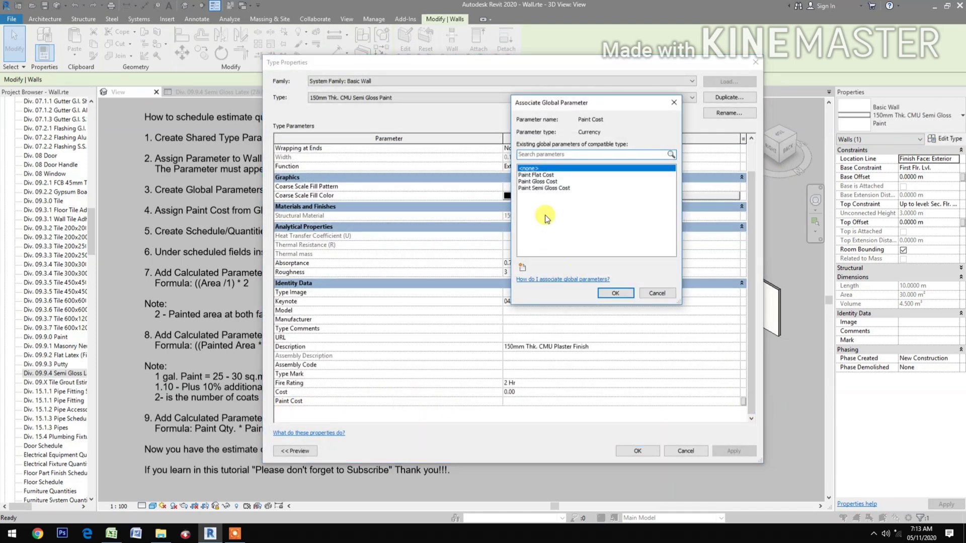
{"action": "left_click", "coordinate": [558, 189]}
{"action": "left_click", "coordinate": [615, 293]}
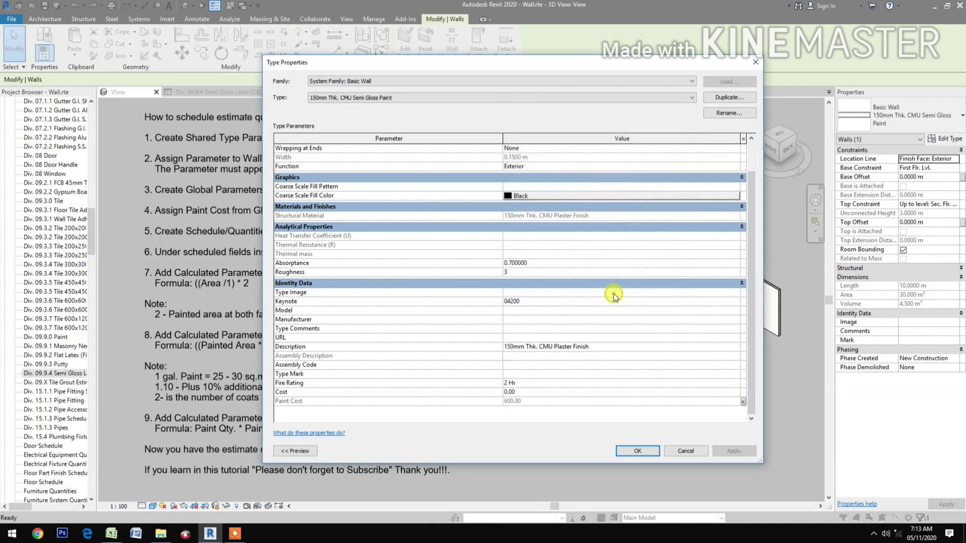
{"action": "left_click", "coordinate": [638, 451]}
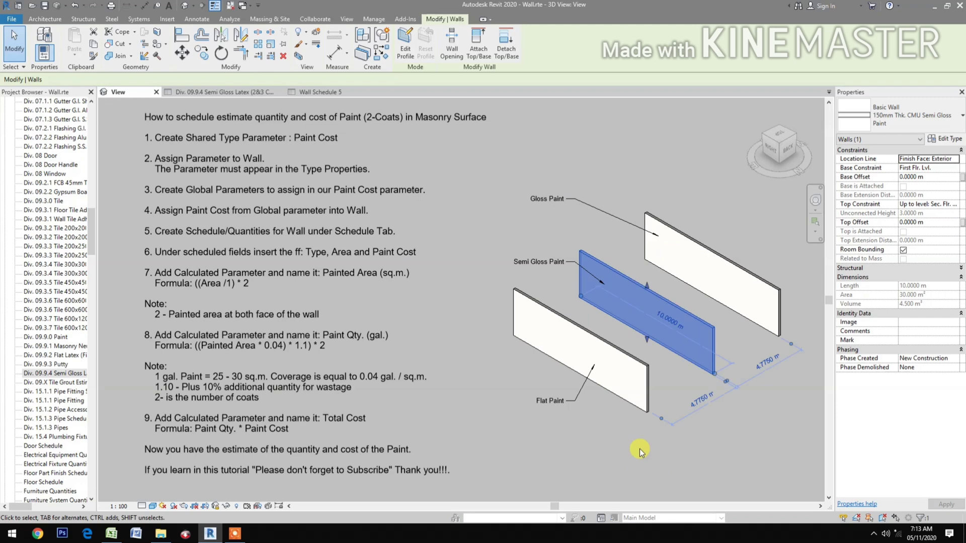
Associate the Paint Cost type parameter of the Gloss Paint wall with the global parameter Paint Gloss Cost
{"action": "left_click", "coordinate": [706, 253]}
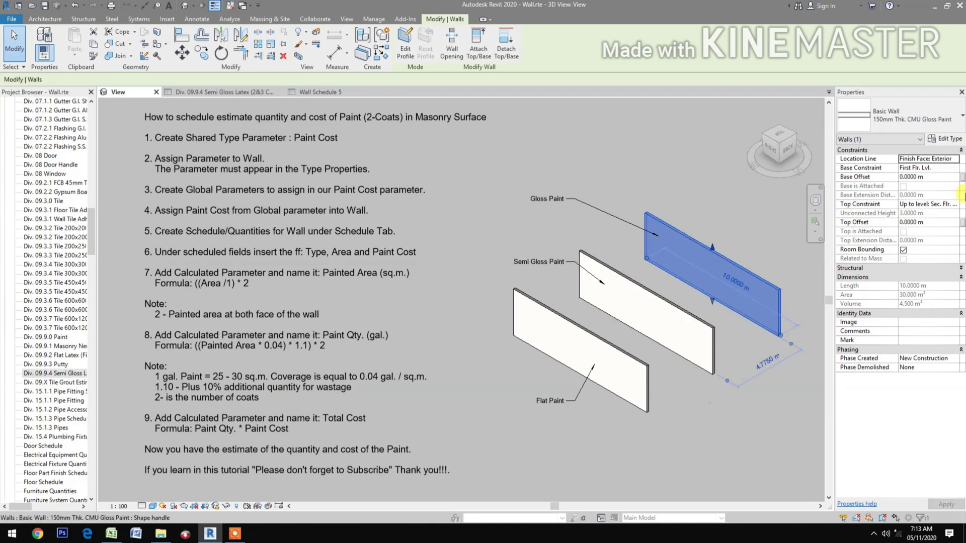
{"action": "left_click", "coordinate": [953, 142]}
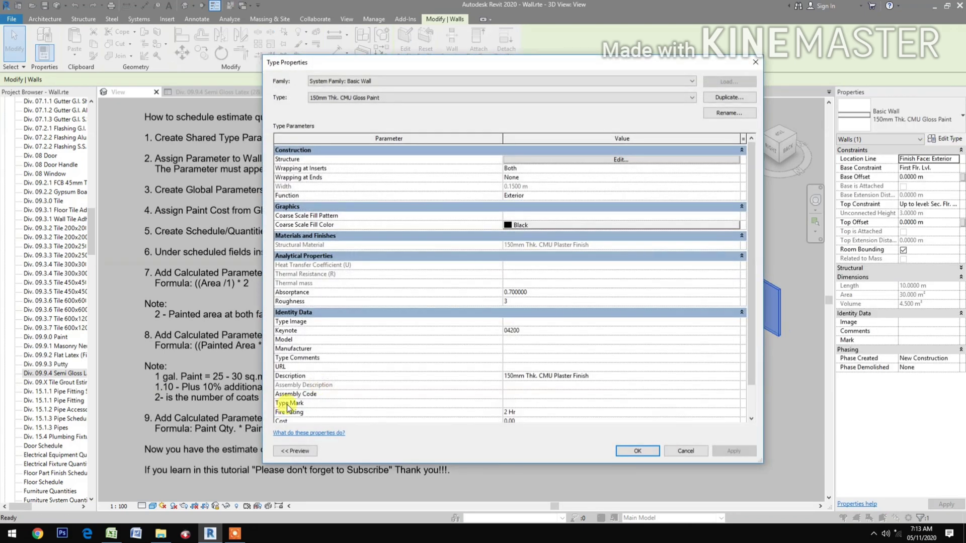
{"action": "scroll", "coordinate": [299, 405], "scroll_direction": "down", "scroll_amount": 1}
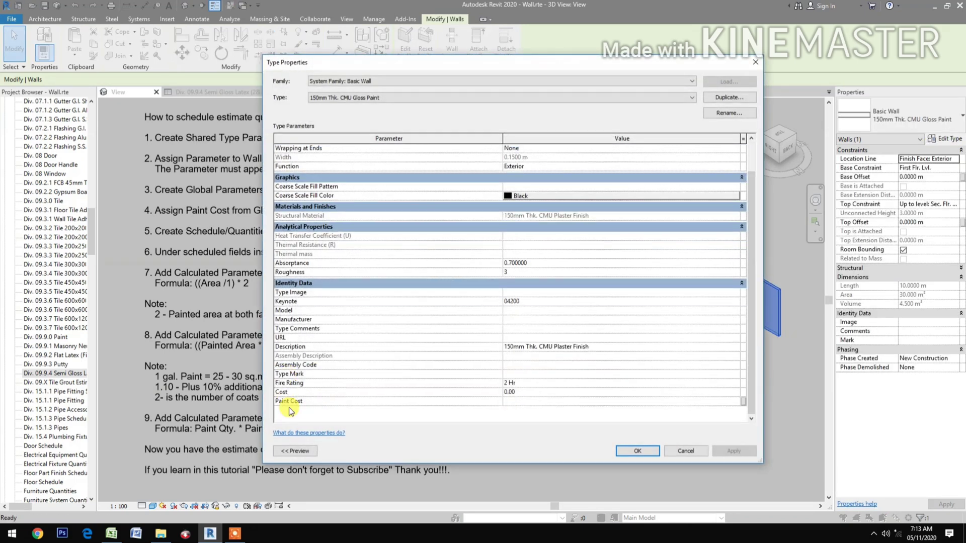
{"action": "left_click", "coordinate": [743, 402]}
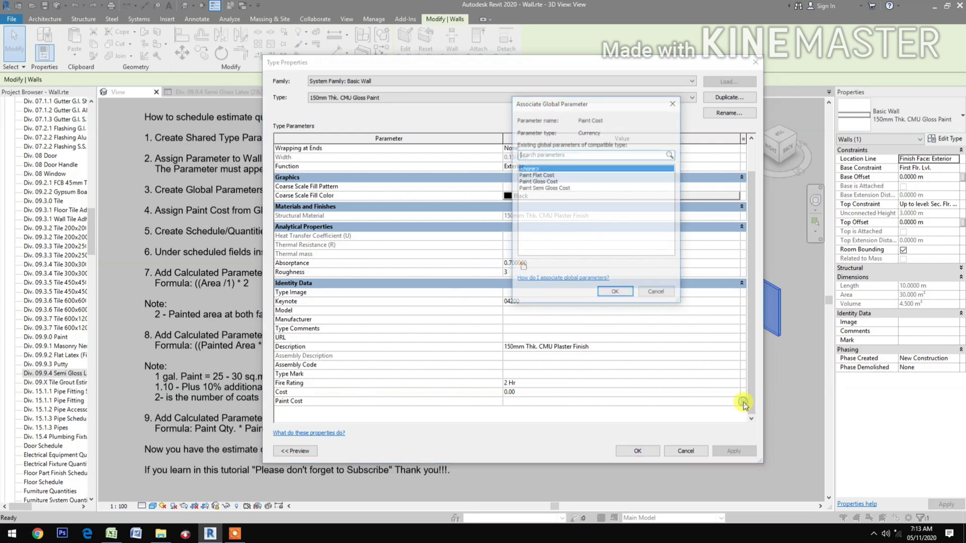
{"action": "left_click", "coordinate": [534, 182]}
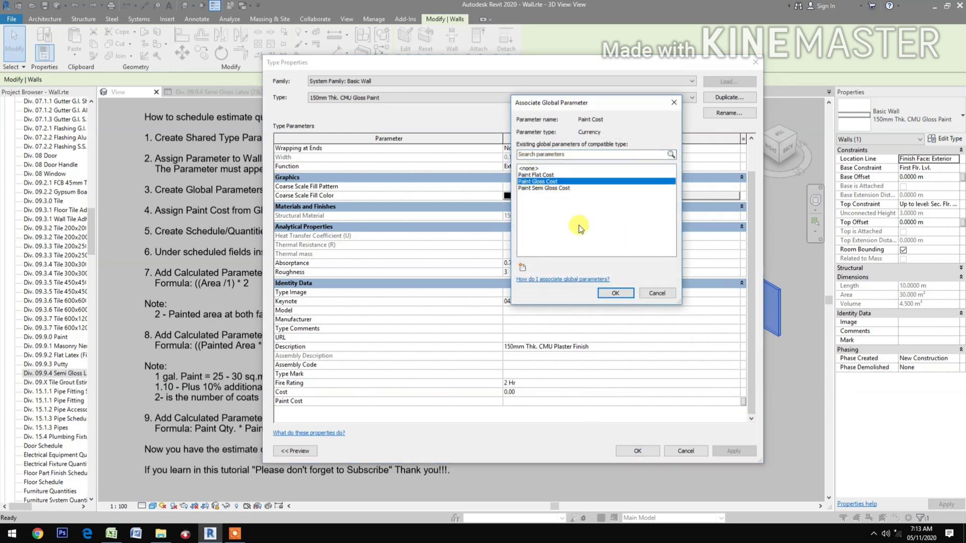
{"action": "left_click", "coordinate": [616, 295]}
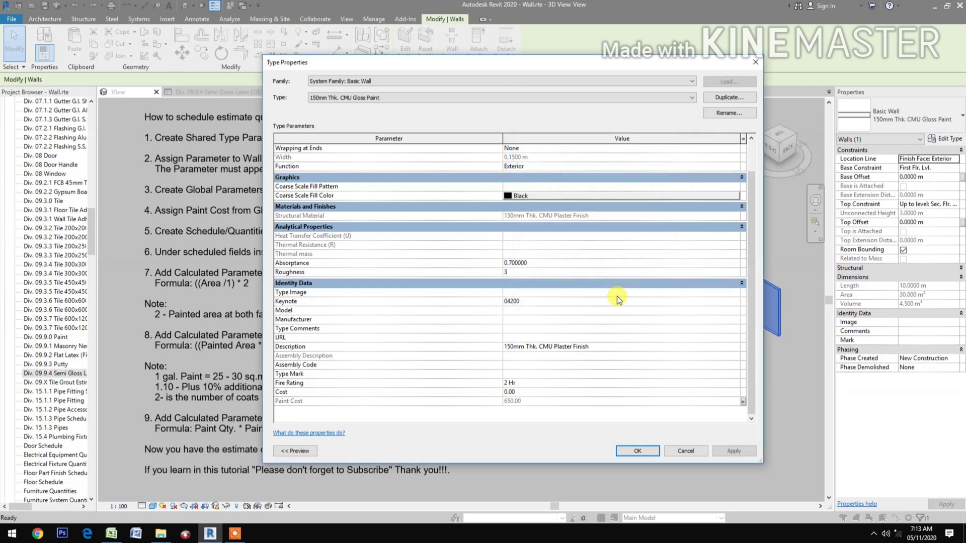
{"action": "left_click", "coordinate": [636, 451]}
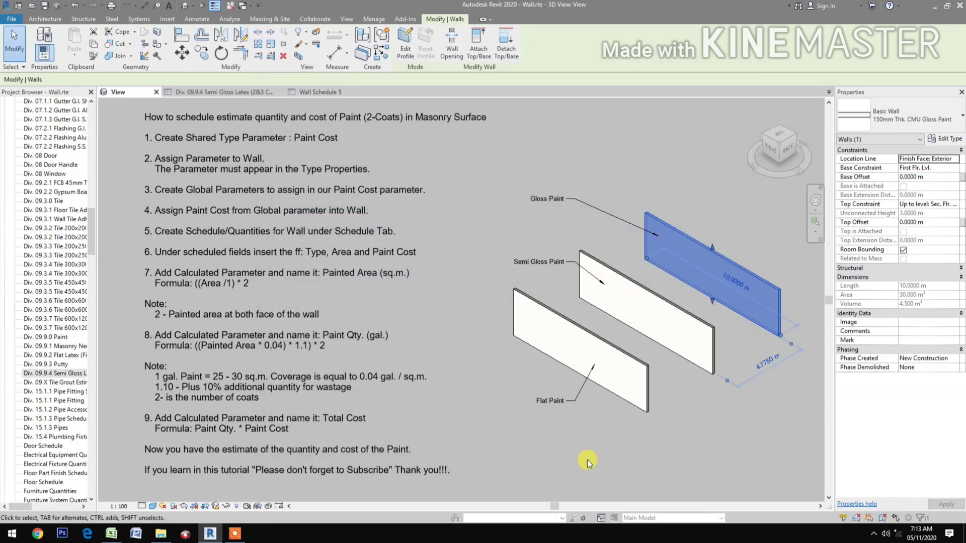
{"action": "left_click", "coordinate": [270, 277]}
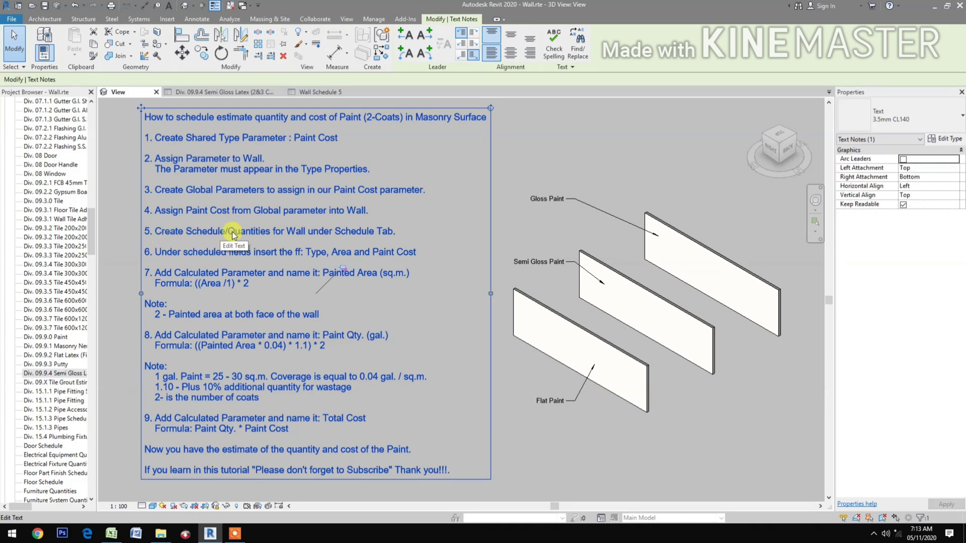
{"action": "left_click", "coordinate": [589, 151]}
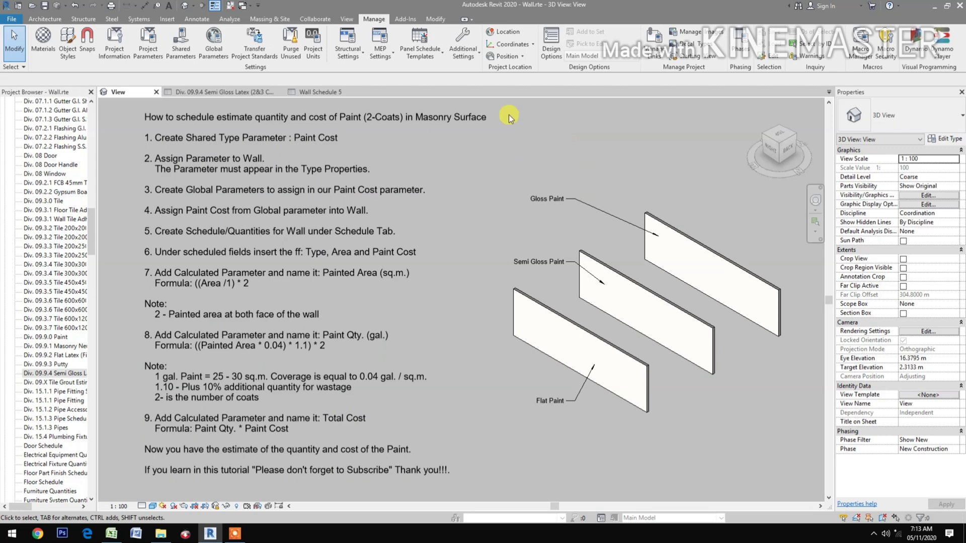
Create a new schedule for the Walls category with the phase set to New Construction
{"action": "left_click", "coordinate": [346, 18]}
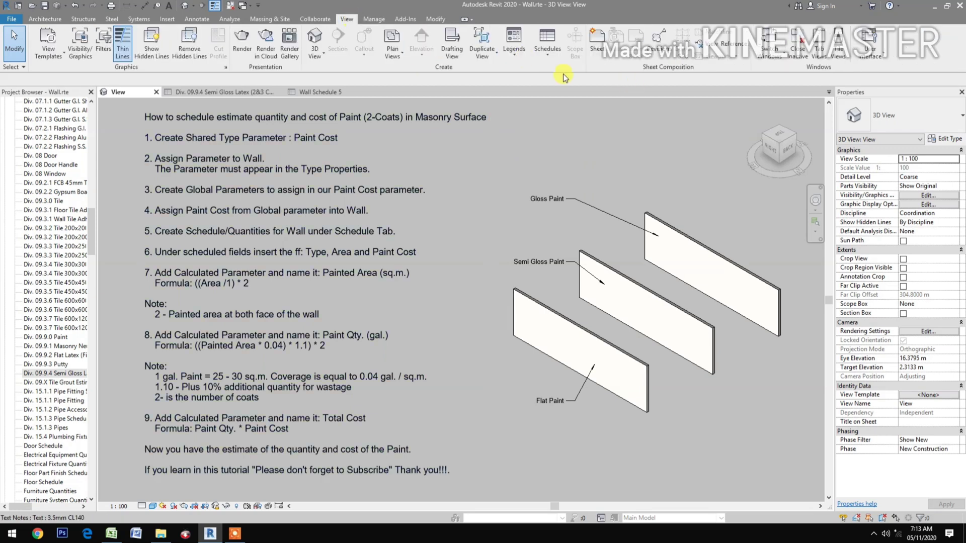
{"action": "left_click", "coordinate": [547, 45]}
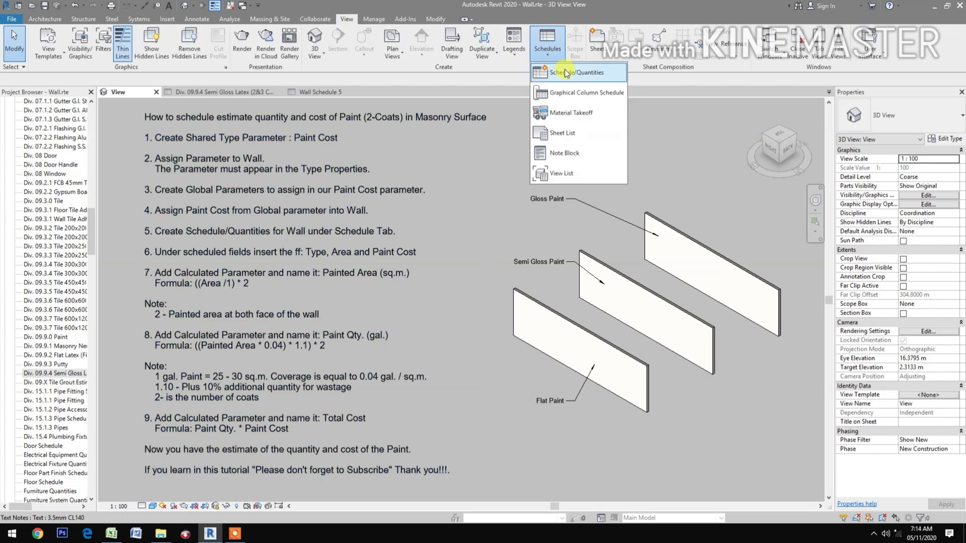
{"action": "left_click", "coordinate": [572, 75]}
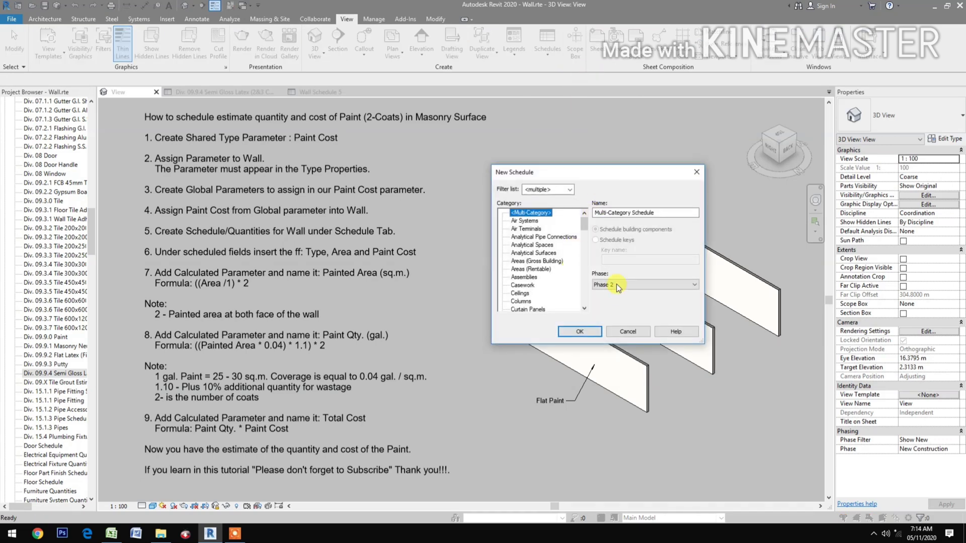
{"action": "left_click", "coordinate": [617, 284]}
{"action": "left_click", "coordinate": [614, 306]}
{"action": "scroll", "coordinate": [554, 272], "scroll_direction": "down", "scroll_amount": 8}
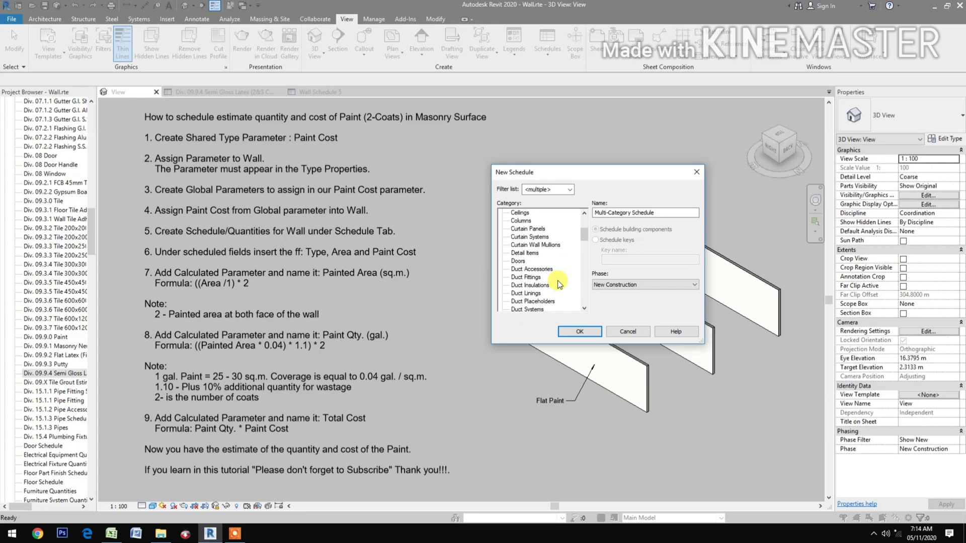
{"action": "left_click_drag", "start_coordinate": [584, 245], "coordinate": [586, 305]}
{"action": "left_click", "coordinate": [517, 284]}
{"action": "left_click", "coordinate": [573, 331]}
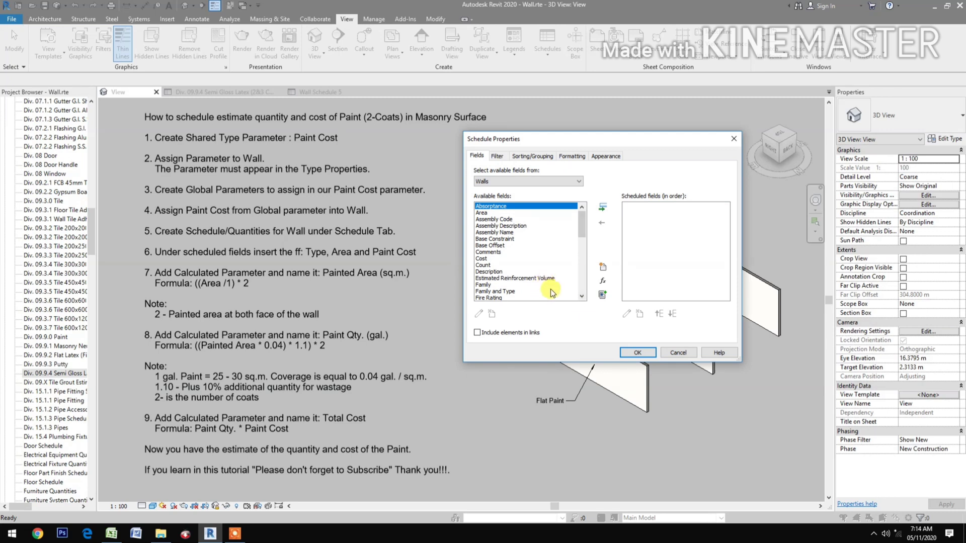
Add the Type, Area and Paint Cost fields to the wall schedule in that order
{"action": "scroll", "coordinate": [523, 280], "scroll_direction": "down", "scroll_amount": 8}
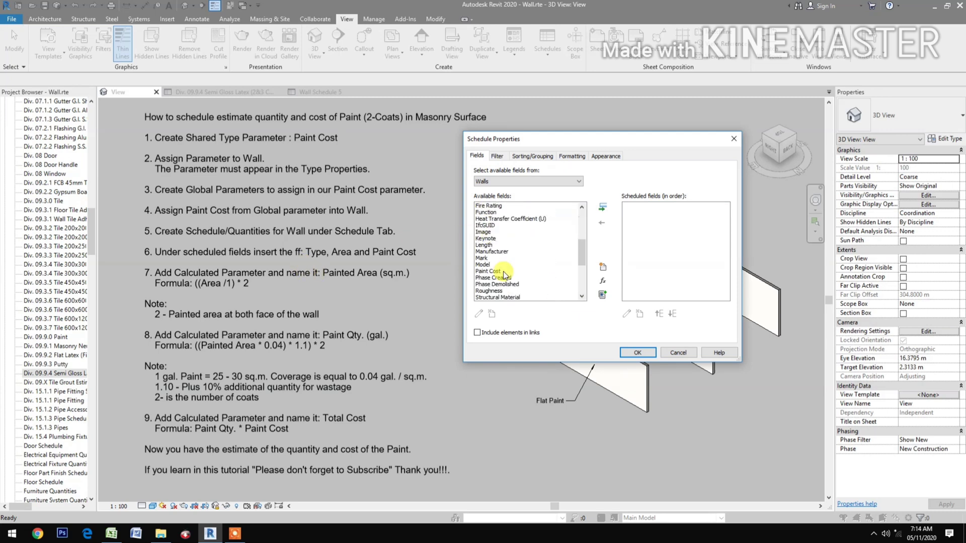
{"action": "scroll", "coordinate": [508, 288], "scroll_direction": "down", "scroll_amount": 1}
{"action": "left_click", "coordinate": [490, 252]}
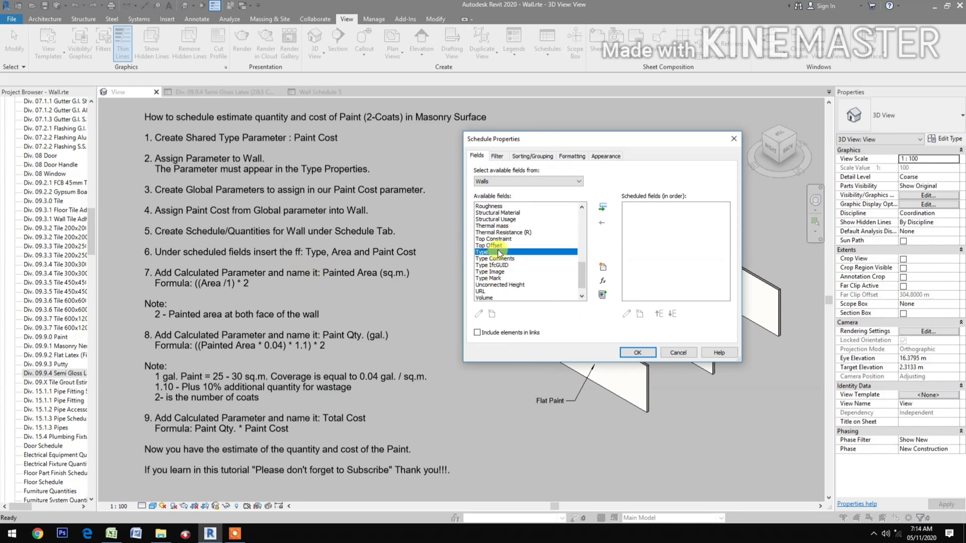
{"action": "left_click", "coordinate": [603, 208]}
{"action": "scroll", "coordinate": [526, 242], "scroll_direction": "up", "scroll_amount": 10}
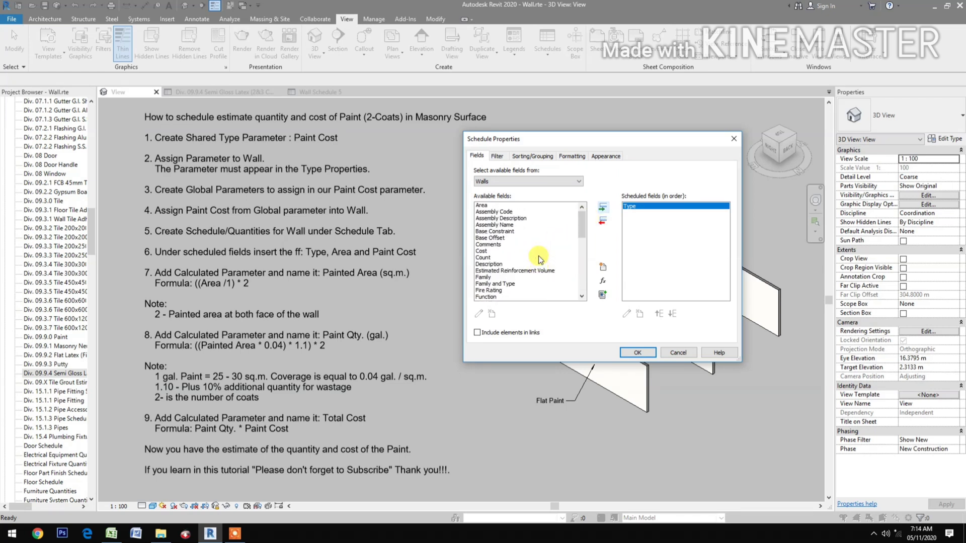
{"action": "left_click", "coordinate": [489, 212]}
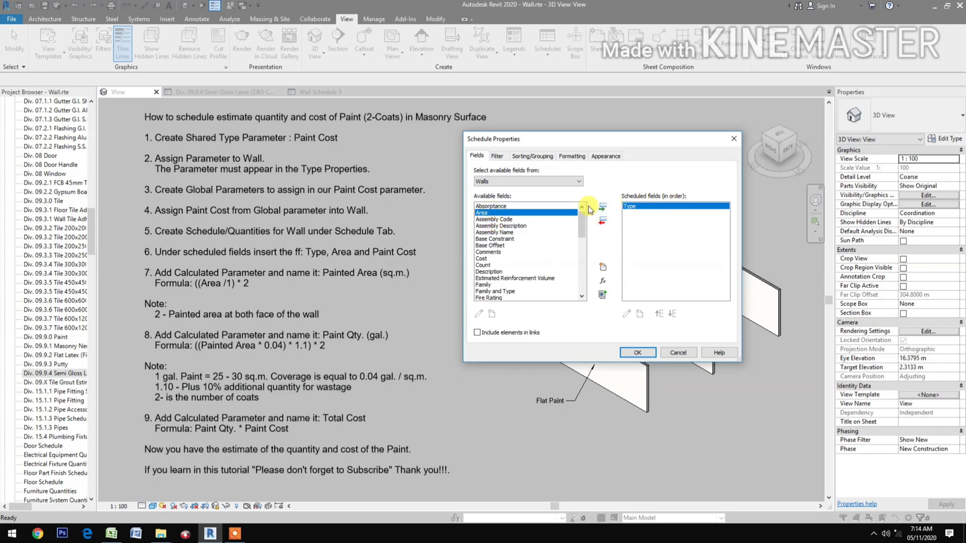
{"action": "left_click", "coordinate": [603, 211]}
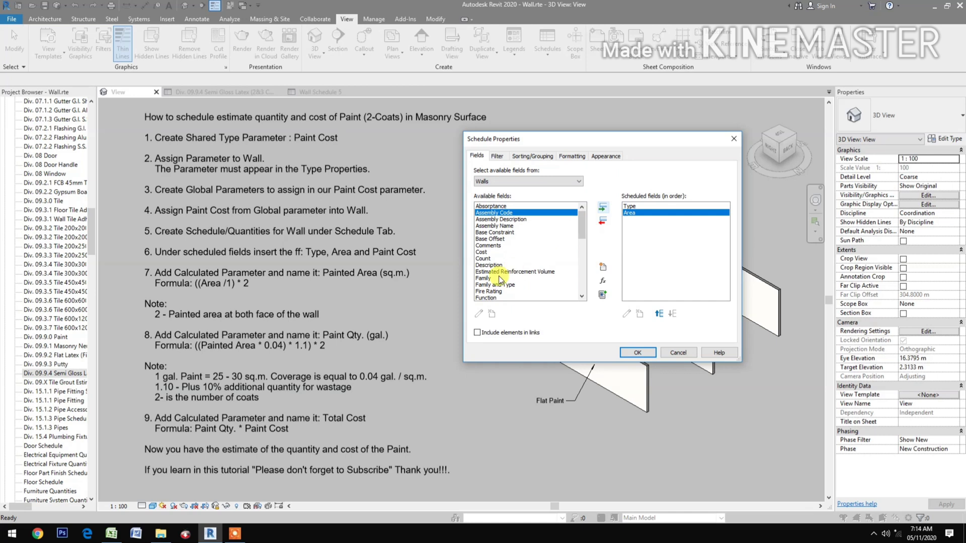
{"action": "scroll", "coordinate": [500, 279], "scroll_direction": "down", "scroll_amount": 4}
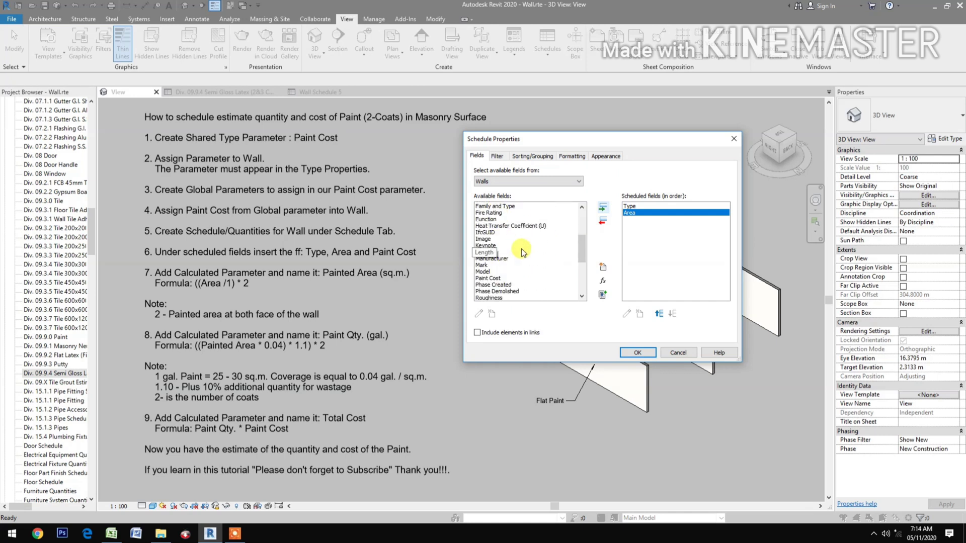
{"action": "scroll", "coordinate": [543, 251], "scroll_direction": "down", "scroll_amount": 2}
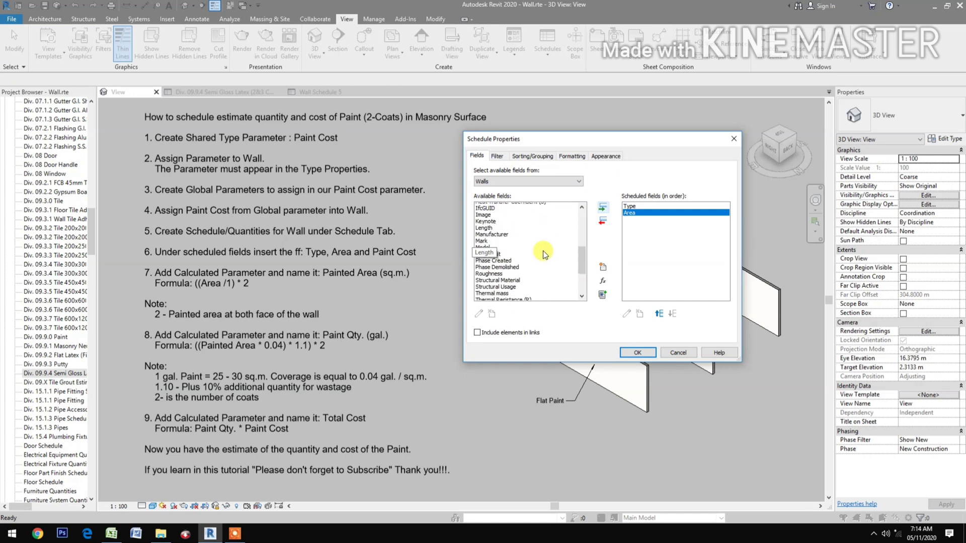
{"action": "left_click", "coordinate": [492, 238]}
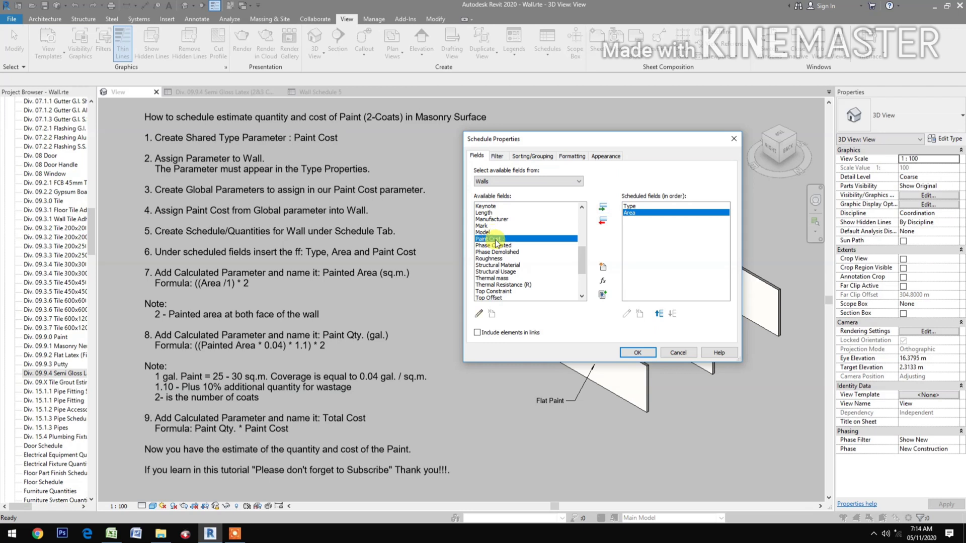
{"action": "left_click", "coordinate": [600, 210]}
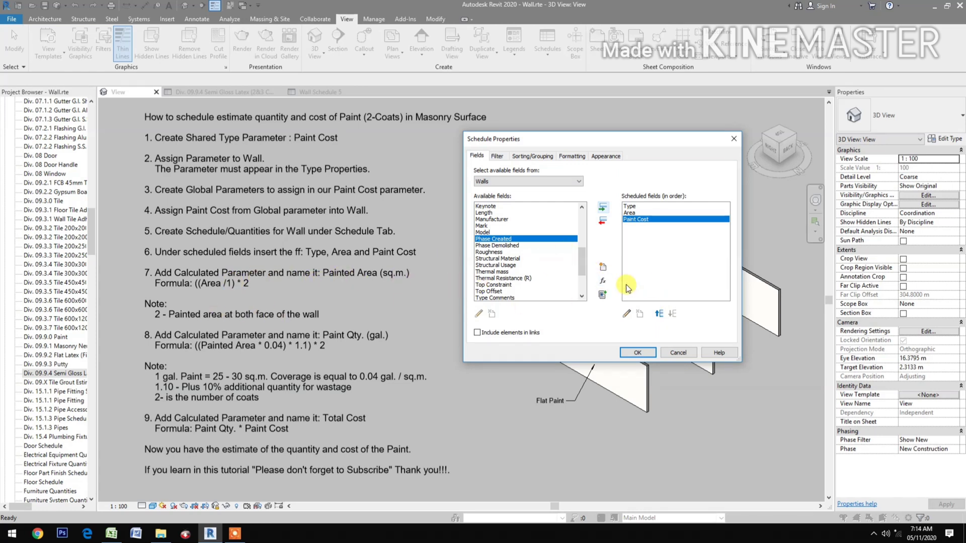
Add a calculated value named Painted Area (sq.m.) with the formula (Area/1)*2 and move it above Paint Cost
{"action": "left_click", "coordinate": [602, 281]}
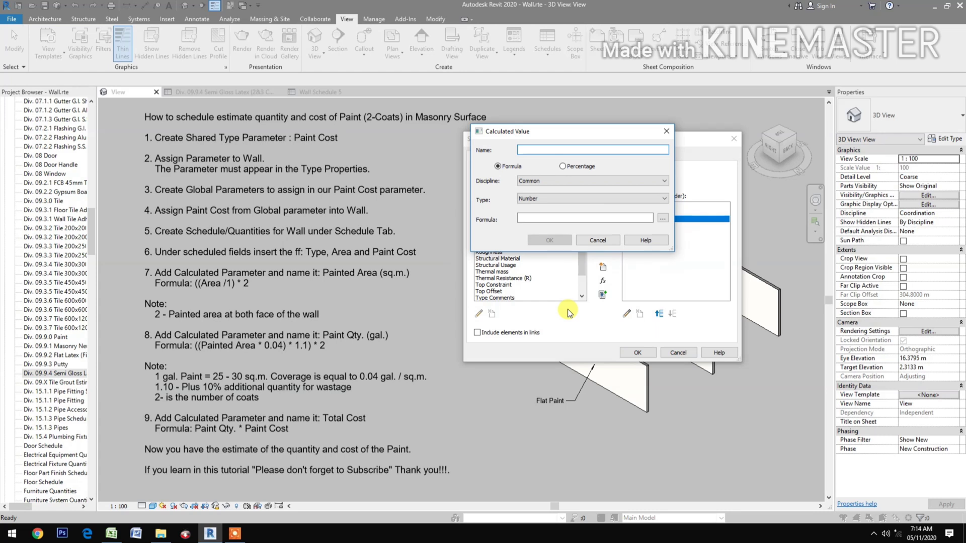
{"action": "type", "text": "Painted Area"}
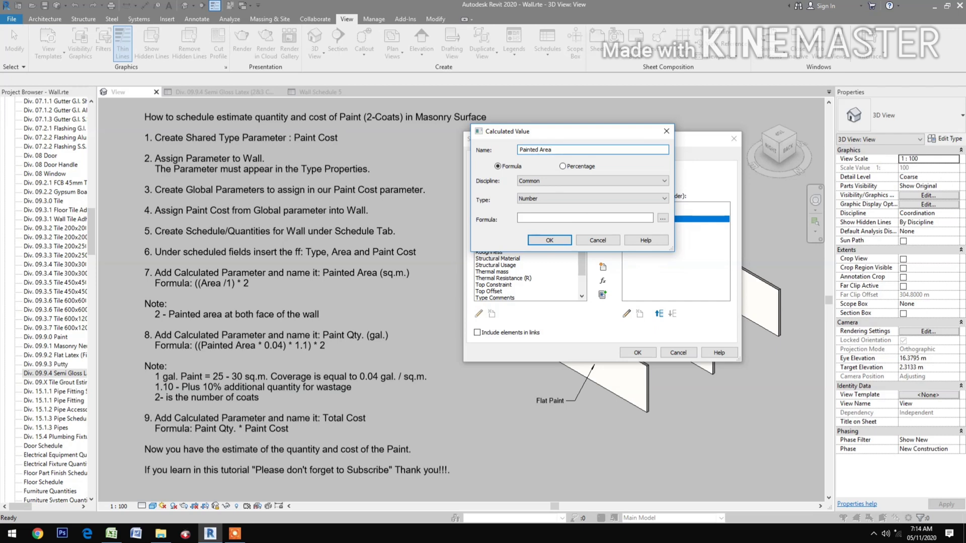
{"action": "type", "text": "(sq.m.)"}
{"action": "left_click", "coordinate": [663, 218]}
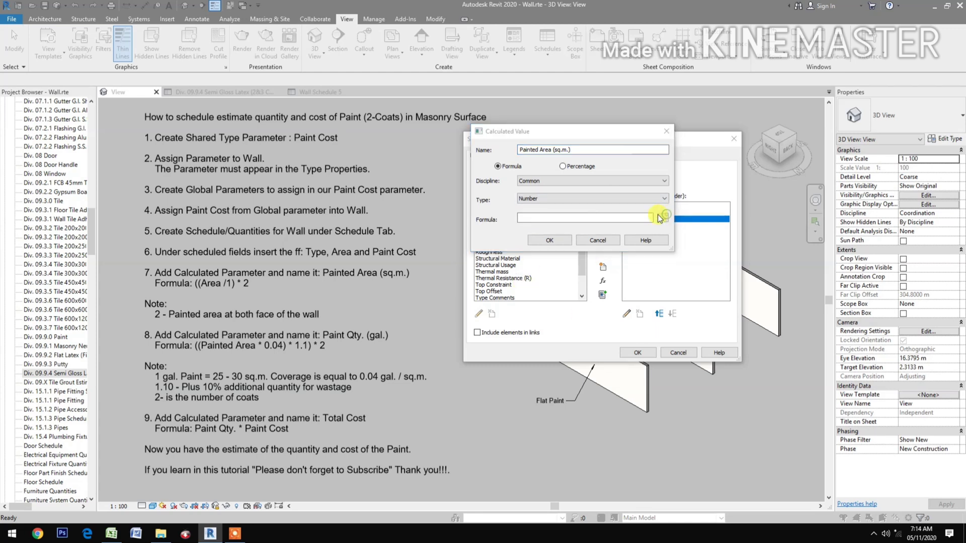
{"action": "left_click", "coordinate": [523, 148]}
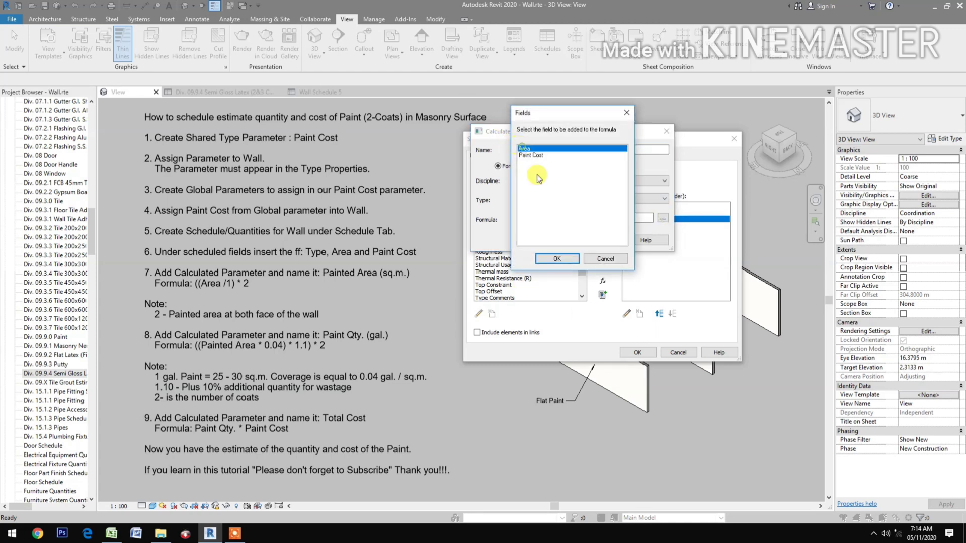
{"action": "left_click", "coordinate": [553, 259]}
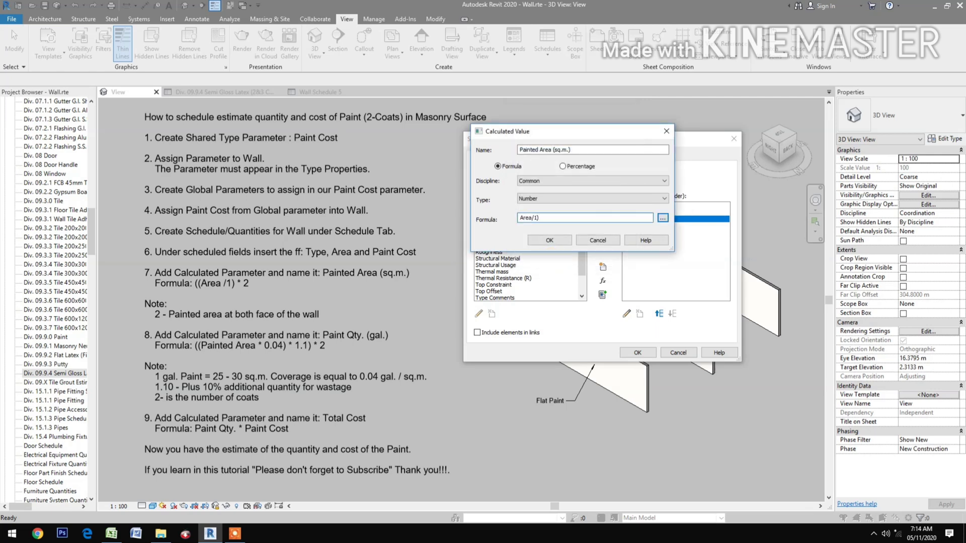
{"action": "type", "text": "("}
{"action": "key", "text": "End"}
{"action": "left_click", "coordinate": [549, 240]}
{"action": "left_click", "coordinate": [658, 314]}
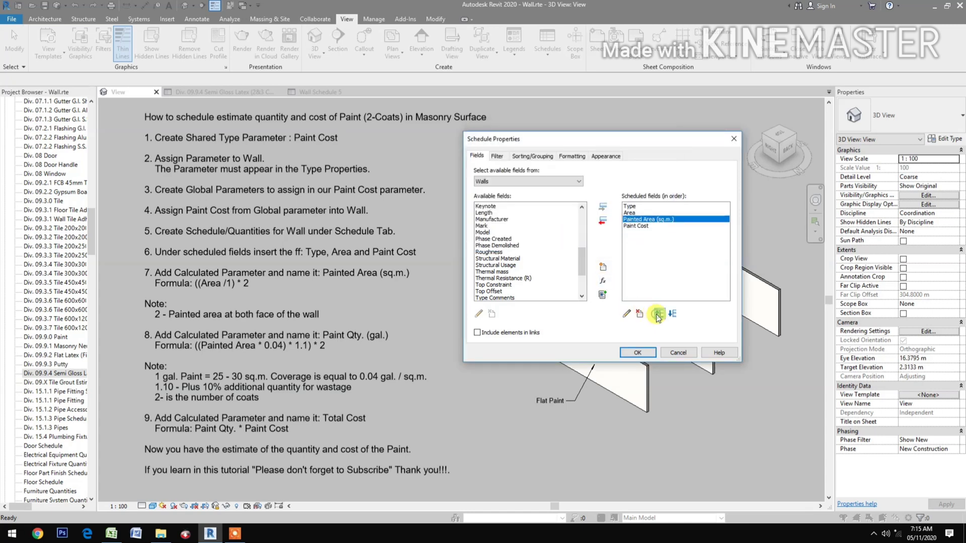
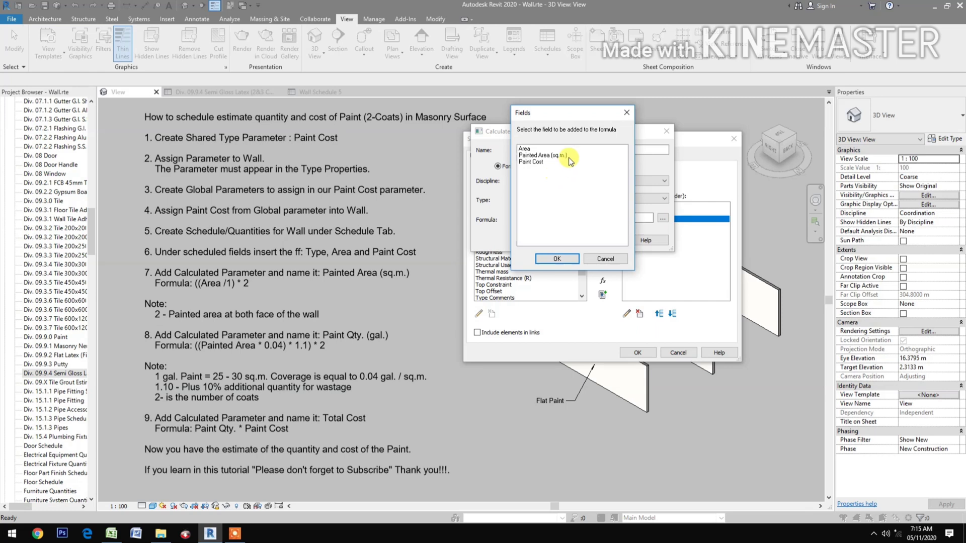
Give the calculated value Paint Qty. (gal.) the formula (([Painted Area (sq.m.)]*.04)*1.1)*2 and move the field above Paint Cost
{"action": "left_click", "coordinate": [557, 258]}
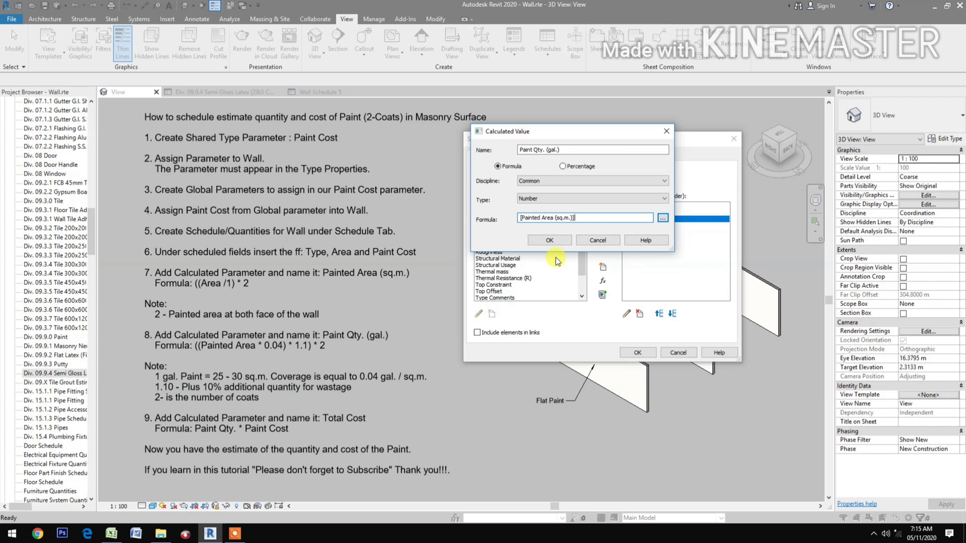
{"action": "type", "text": "* .04"}
{"action": "type", "text": ")"}
{"action": "left_click", "coordinate": [520, 218]}
{"action": "type", "text": "("}
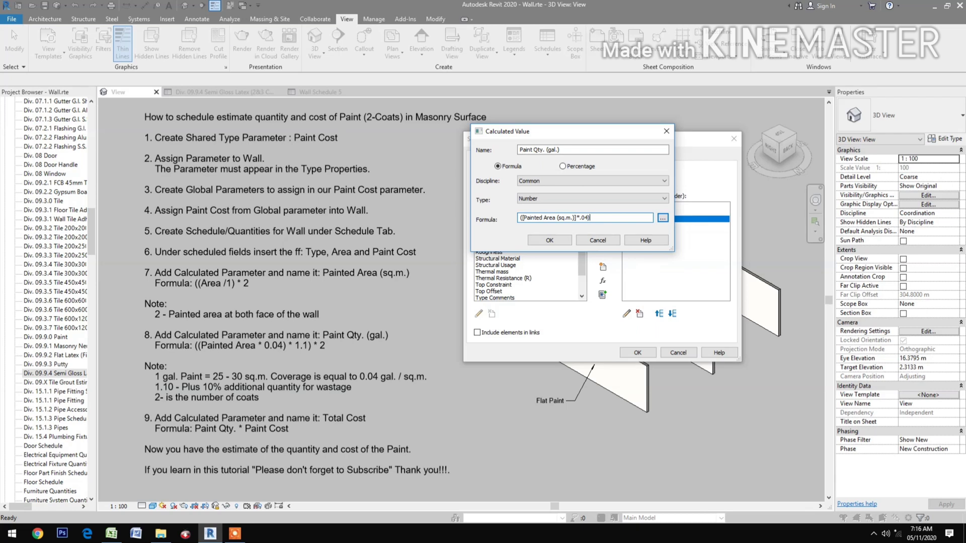
{"action": "type", "text": "*1.1"}
{"action": "left_click", "coordinate": [598, 217]}
{"action": "type", "text": "("}
{"action": "left_click", "coordinate": [604, 217]}
{"action": "type", "text": "*2"}
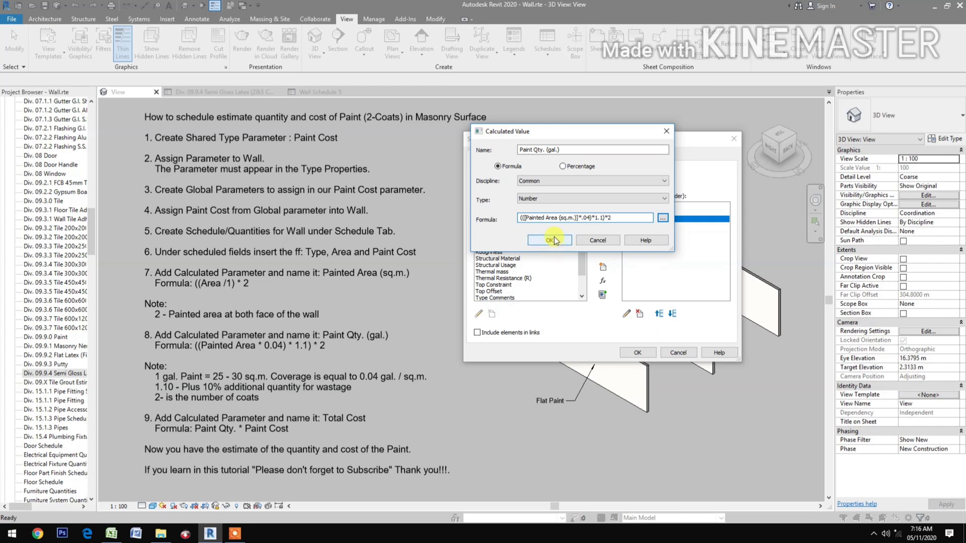
{"action": "left_click", "coordinate": [552, 240]}
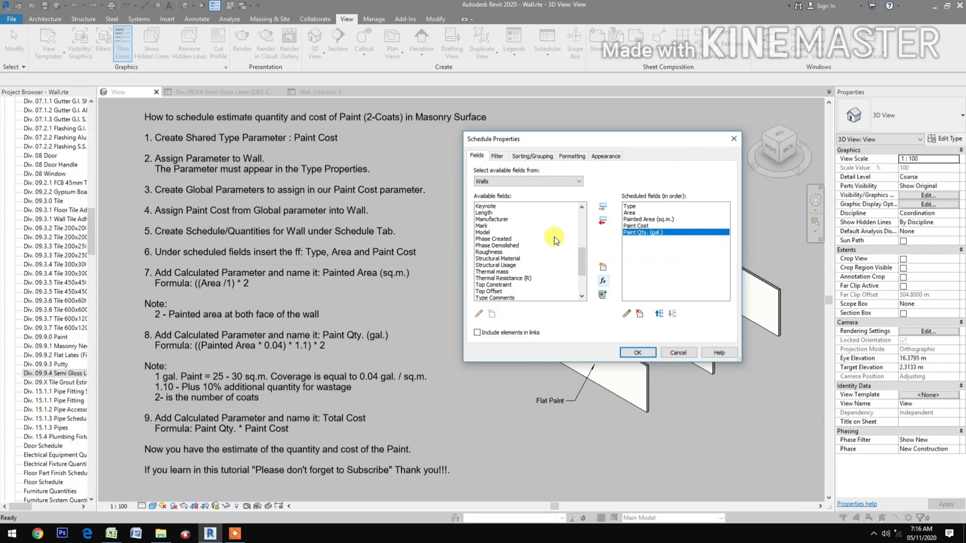
{"action": "left_click", "coordinate": [660, 314]}
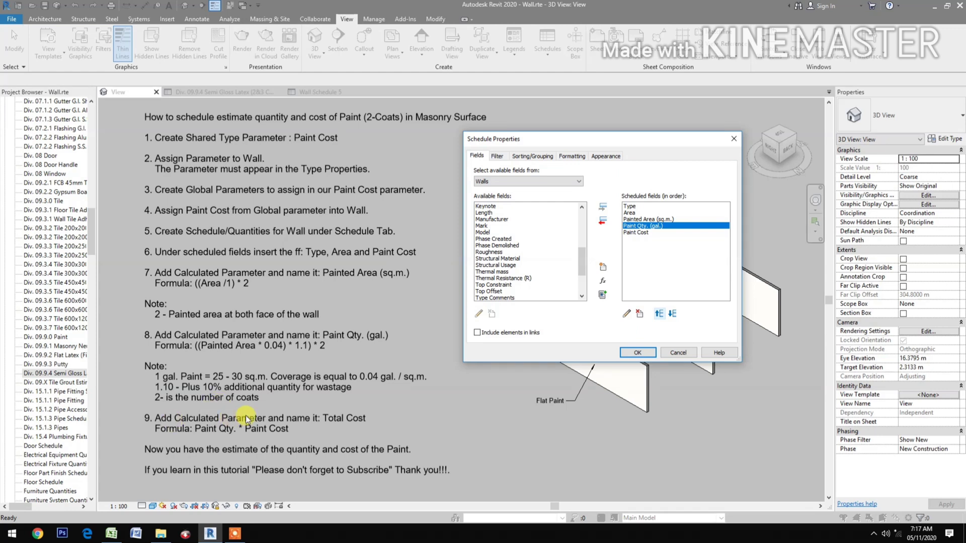
Add a Currency calculated value named Total Cost with the formula [Paint Qty. (gal.)]*Paint Cost
{"action": "left_click", "coordinate": [602, 280]}
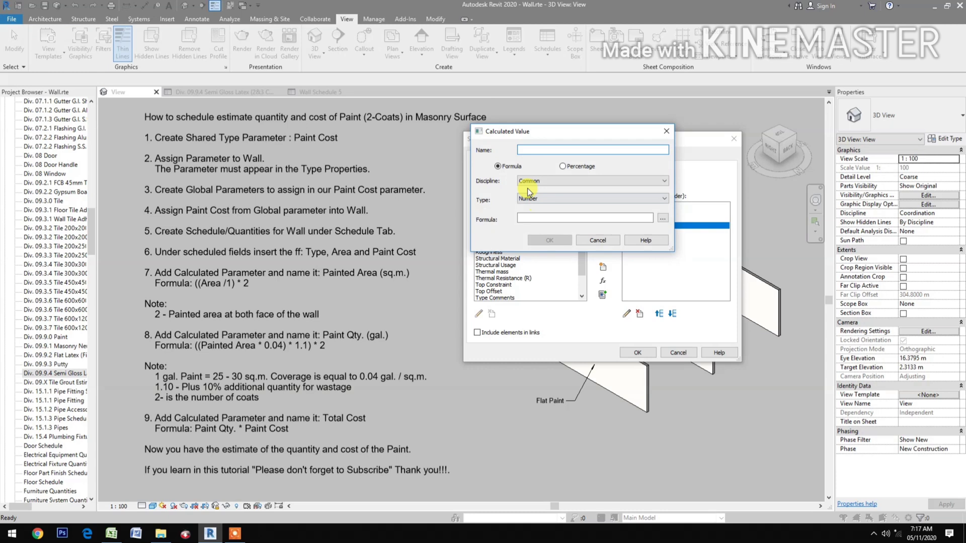
{"action": "type", "text": "Total Cost"}
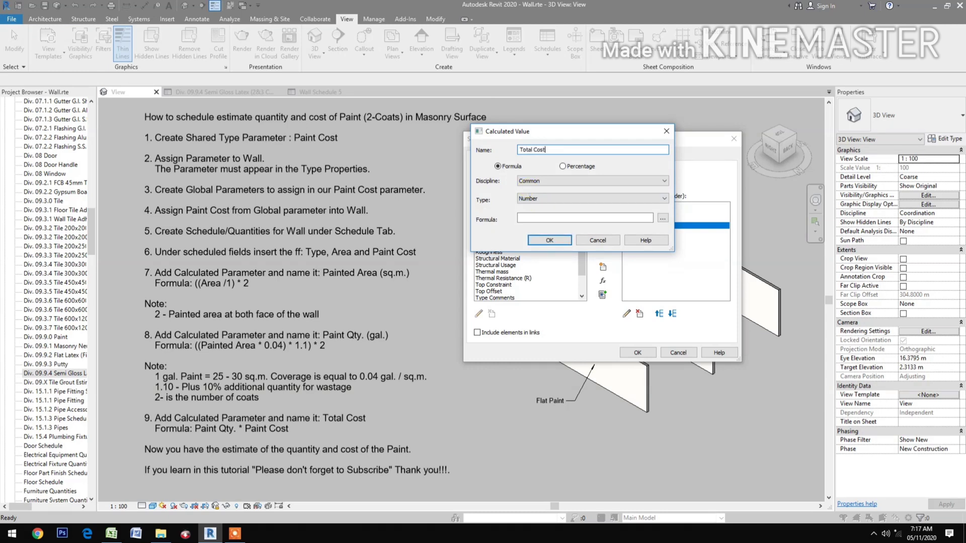
{"action": "left_click", "coordinate": [599, 201]}
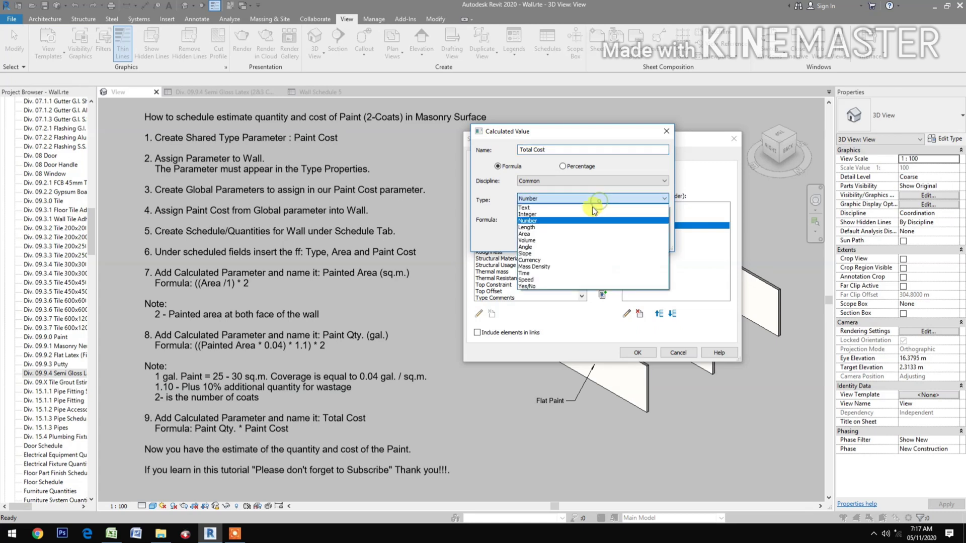
{"action": "left_click", "coordinate": [559, 261]}
{"action": "left_click", "coordinate": [661, 218]}
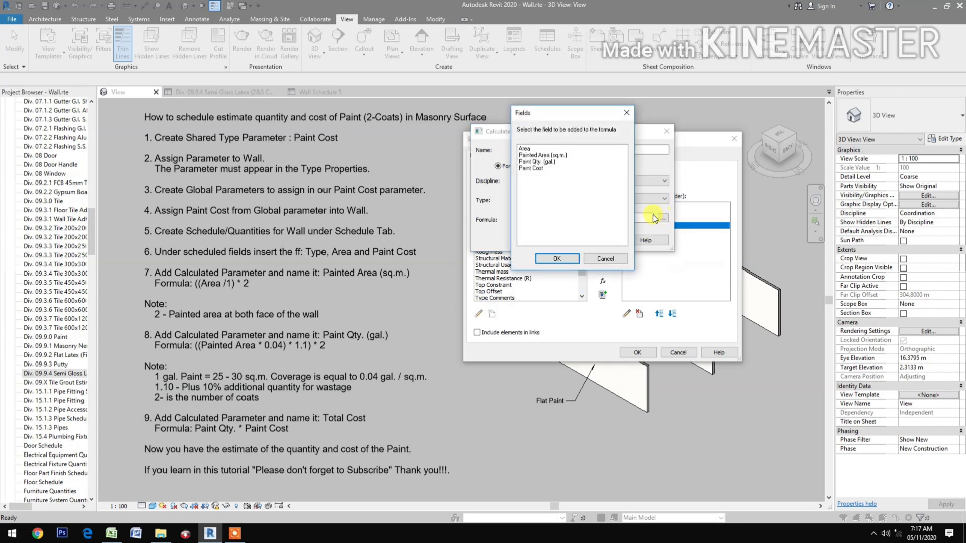
{"action": "left_click", "coordinate": [542, 163]}
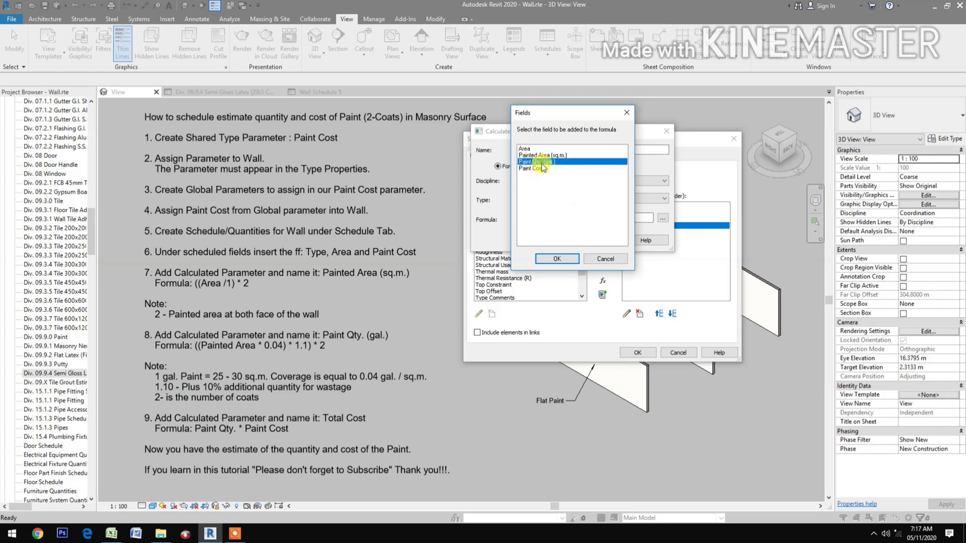
{"action": "left_click", "coordinate": [553, 259]}
{"action": "type", "text": "*"}
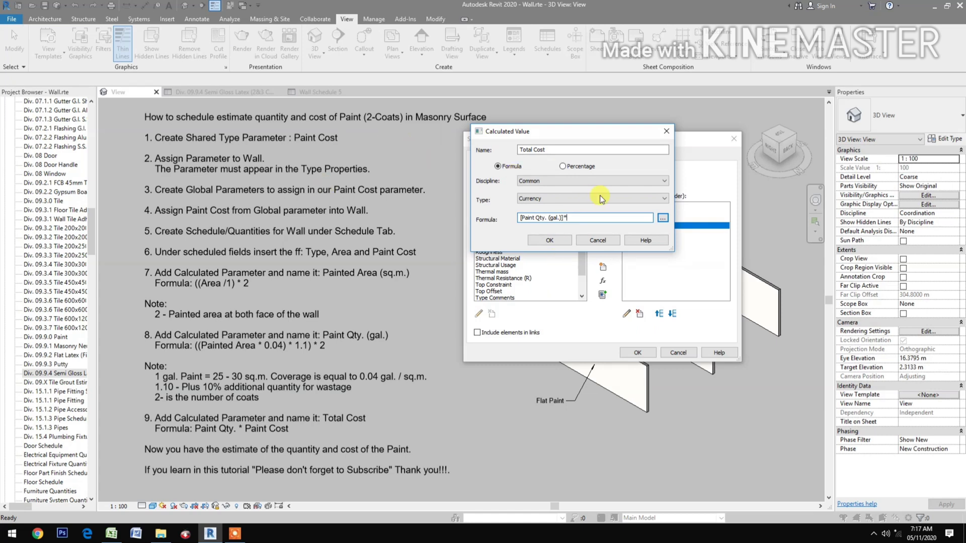
{"action": "left_click", "coordinate": [663, 218]}
{"action": "left_click", "coordinate": [537, 169]}
{"action": "left_click", "coordinate": [557, 258]}
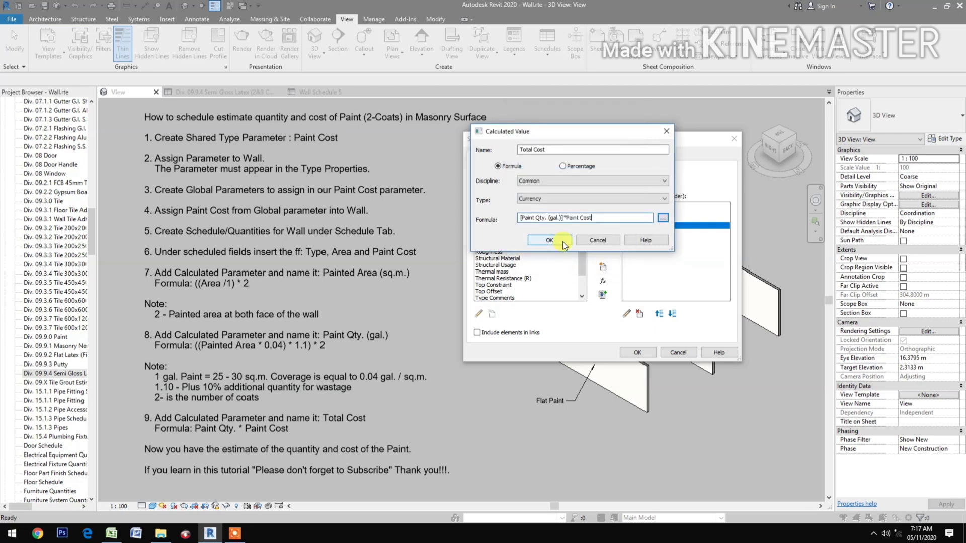
{"action": "left_click", "coordinate": [562, 241]}
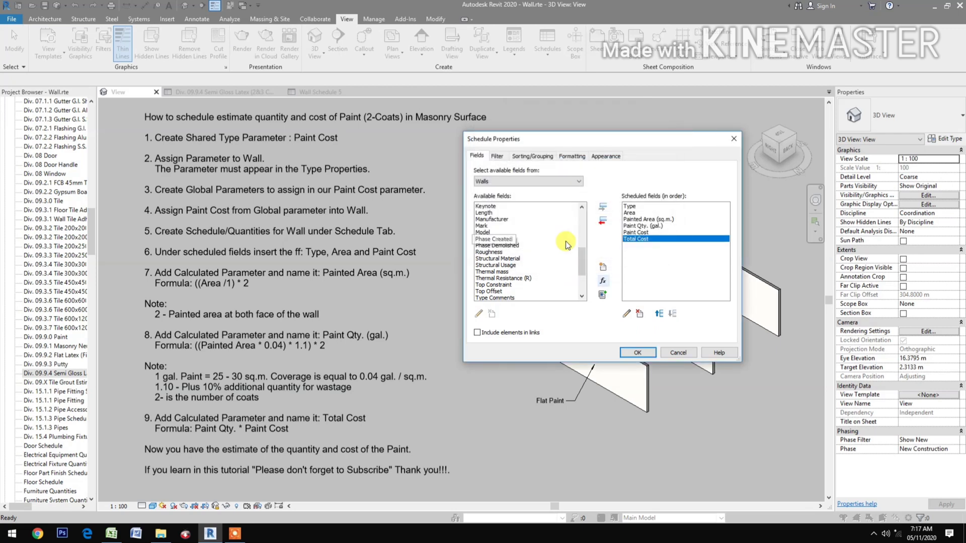
Enable grand totals for the schedule and format the Total Cost field with right alignment and Calculate totals
{"action": "left_click", "coordinate": [532, 156]}
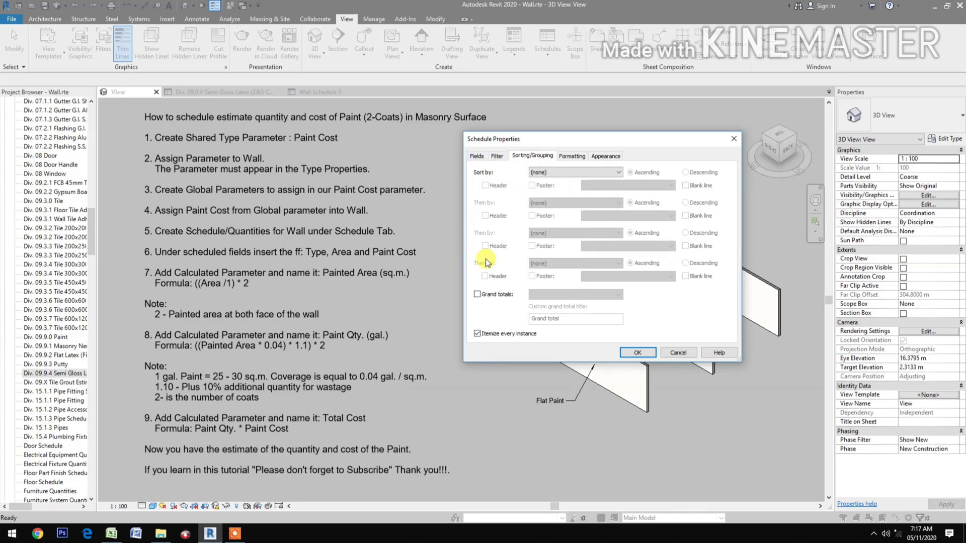
{"action": "left_click", "coordinate": [478, 294]}
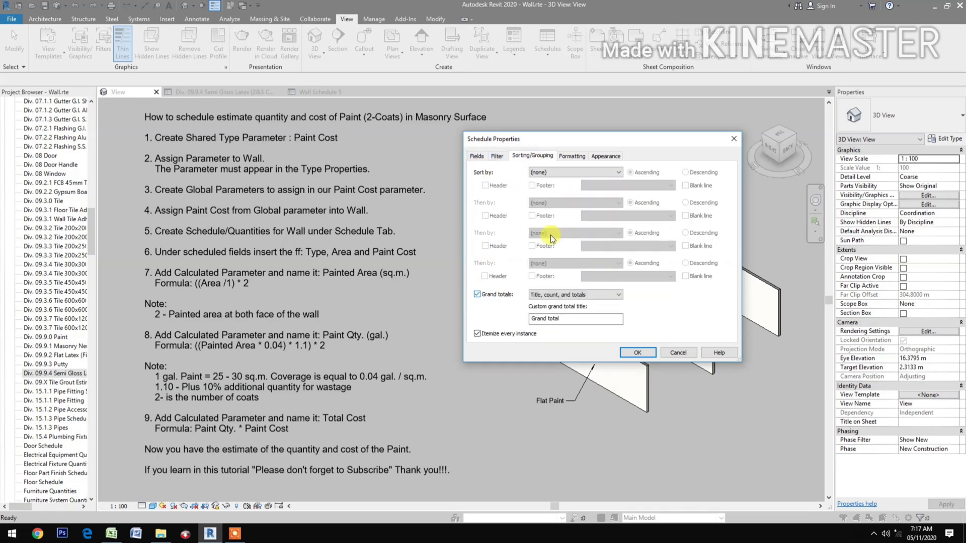
{"action": "left_click", "coordinate": [570, 156]}
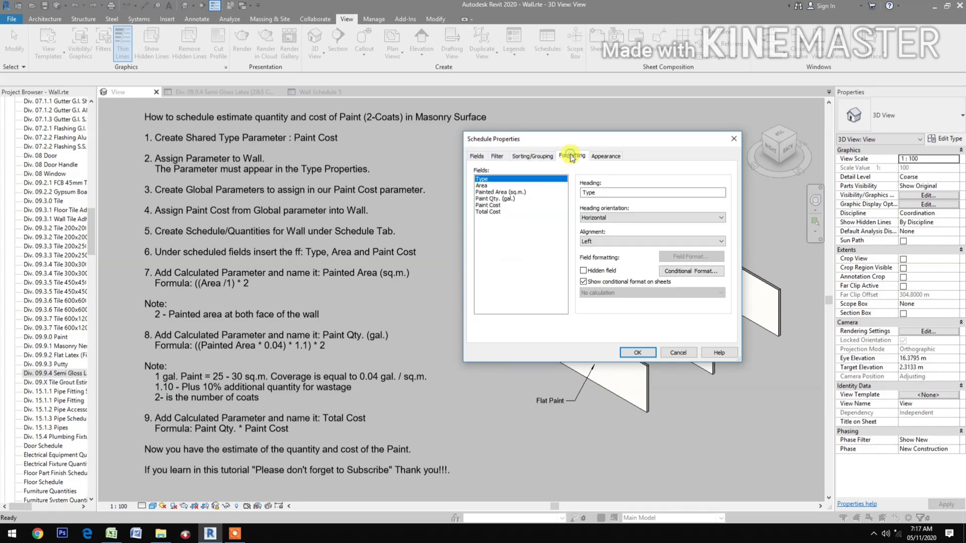
{"action": "left_click", "coordinate": [485, 213]}
{"action": "left_click", "coordinate": [600, 239]}
{"action": "left_click", "coordinate": [609, 262]}
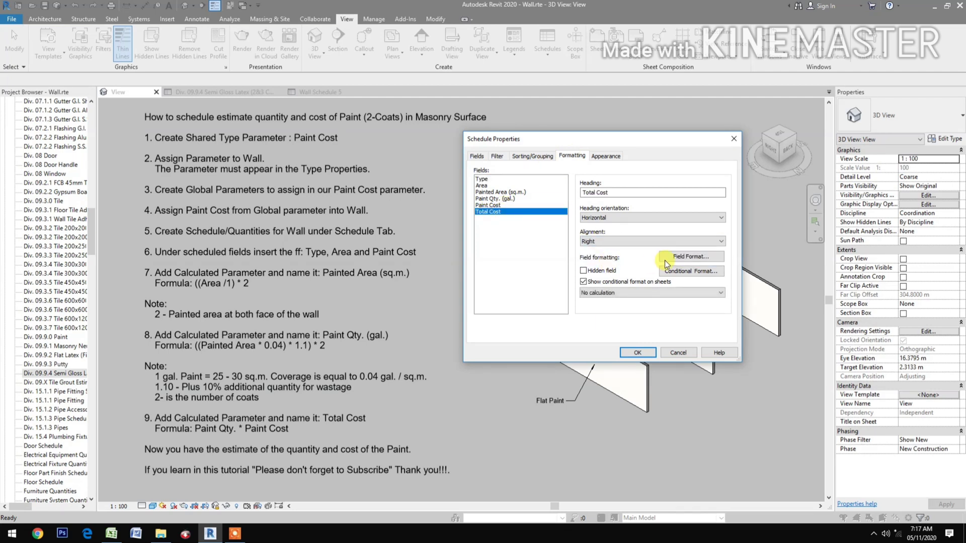
{"action": "left_click", "coordinate": [681, 257]}
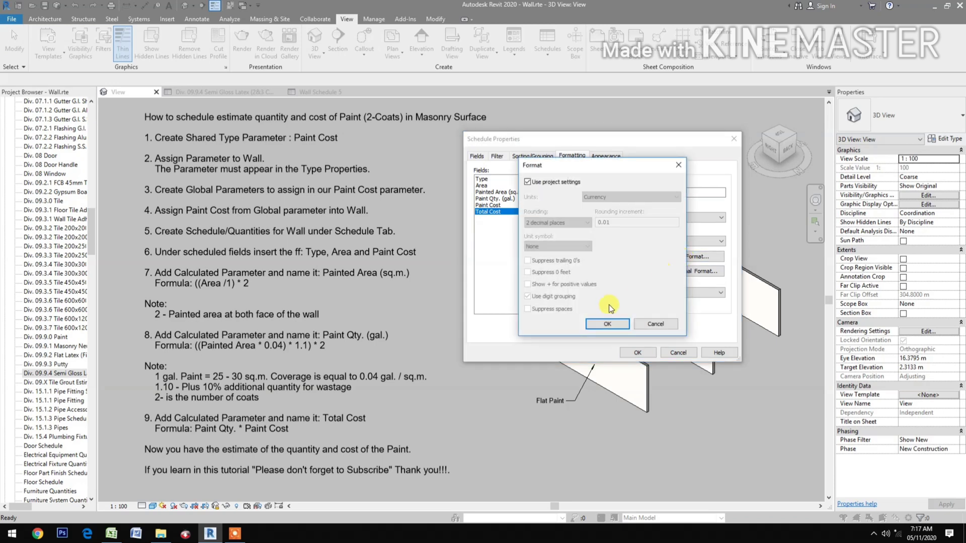
{"action": "left_click", "coordinate": [606, 322]}
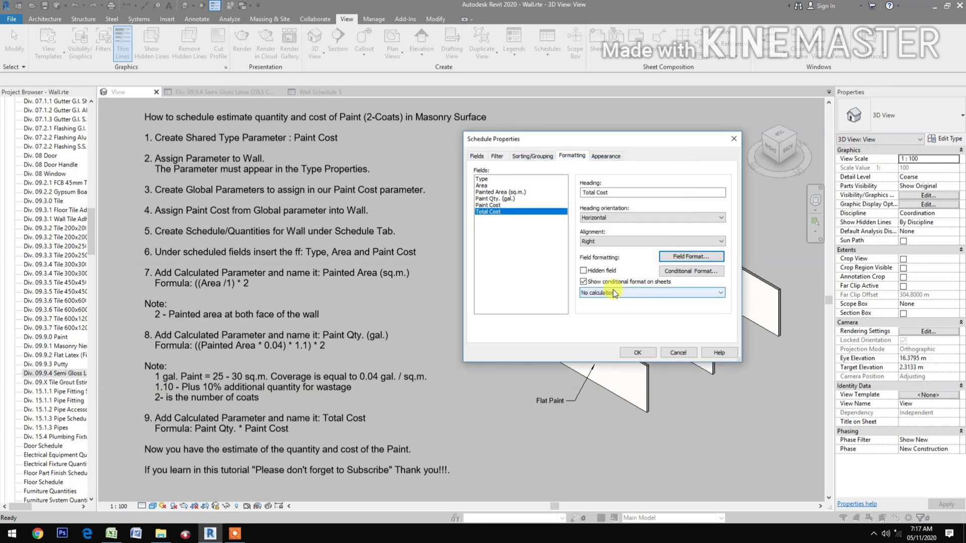
{"action": "left_click", "coordinate": [613, 292]}
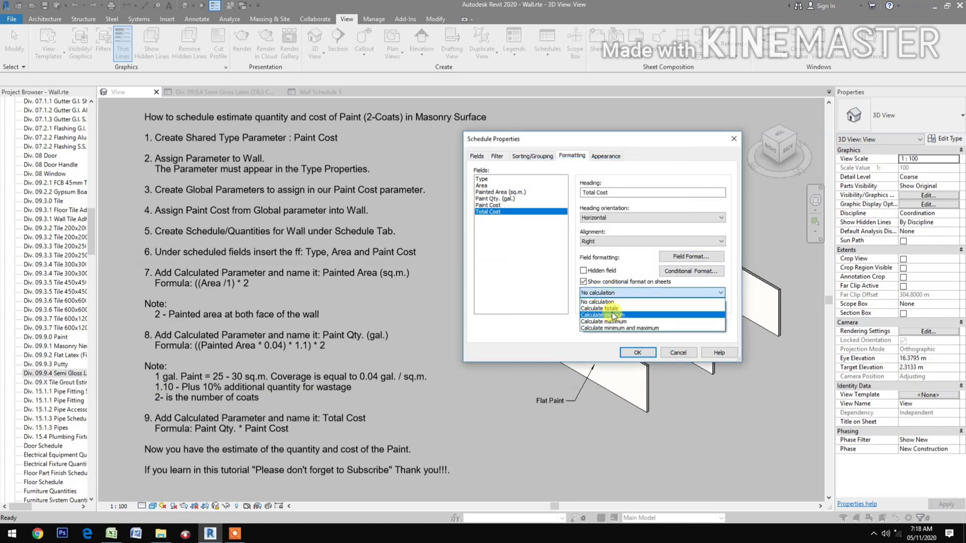
{"action": "left_click", "coordinate": [612, 315]}
{"action": "left_click", "coordinate": [616, 292]}
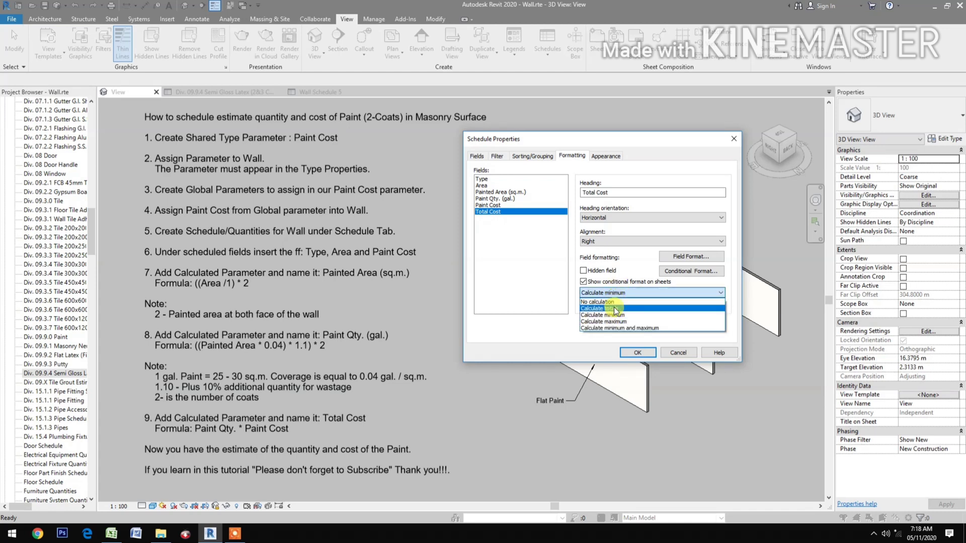
{"action": "left_click", "coordinate": [614, 307]}
Set the Paint Cost field's alignment to Right, keeping the project settings for its number format
{"action": "left_click", "coordinate": [488, 205]}
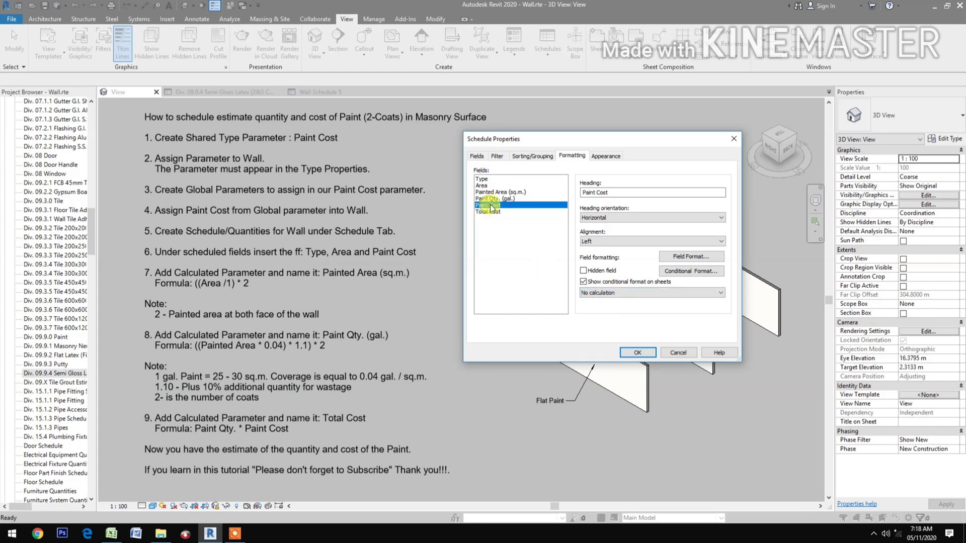
{"action": "left_click", "coordinate": [645, 241]}
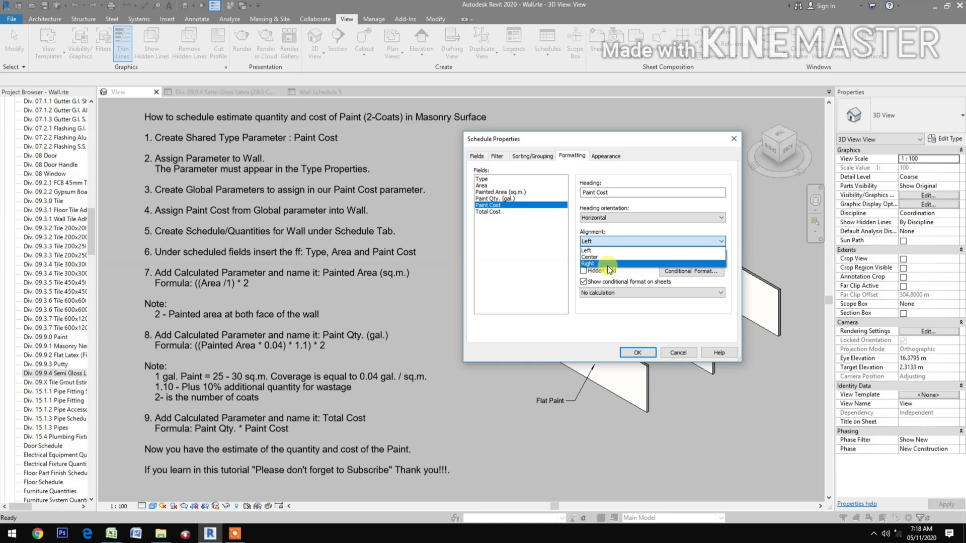
{"action": "left_click", "coordinate": [608, 265]}
{"action": "left_click", "coordinate": [672, 258]}
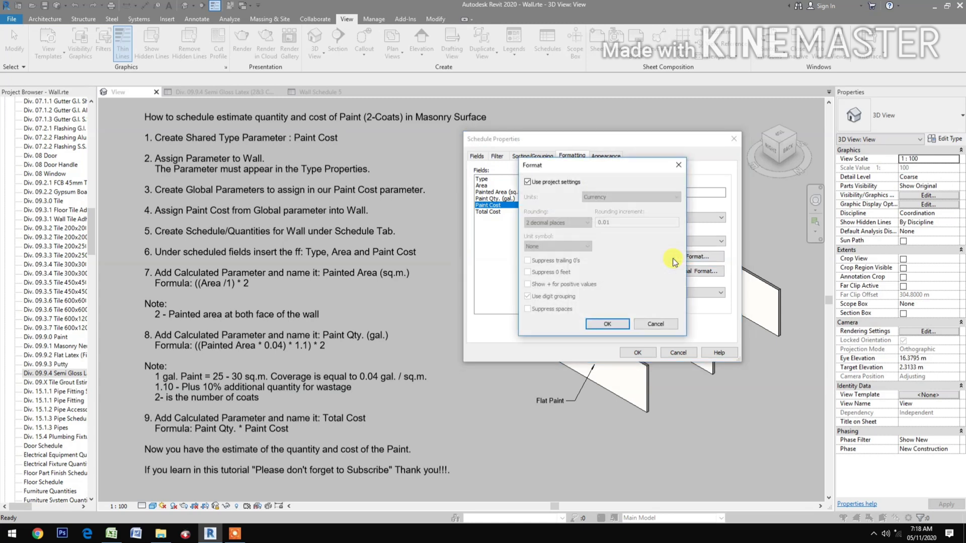
{"action": "left_click", "coordinate": [609, 321]}
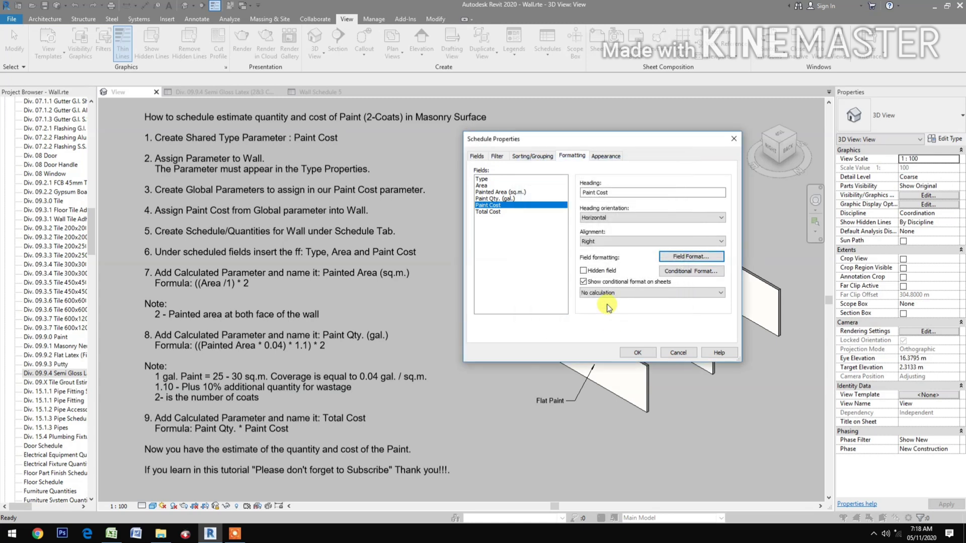
Format the Paint Qty. (gal.) field with right alignment, Fixed units, 2 decimal places, digit grouping and Calculate totals
{"action": "left_click", "coordinate": [498, 198]}
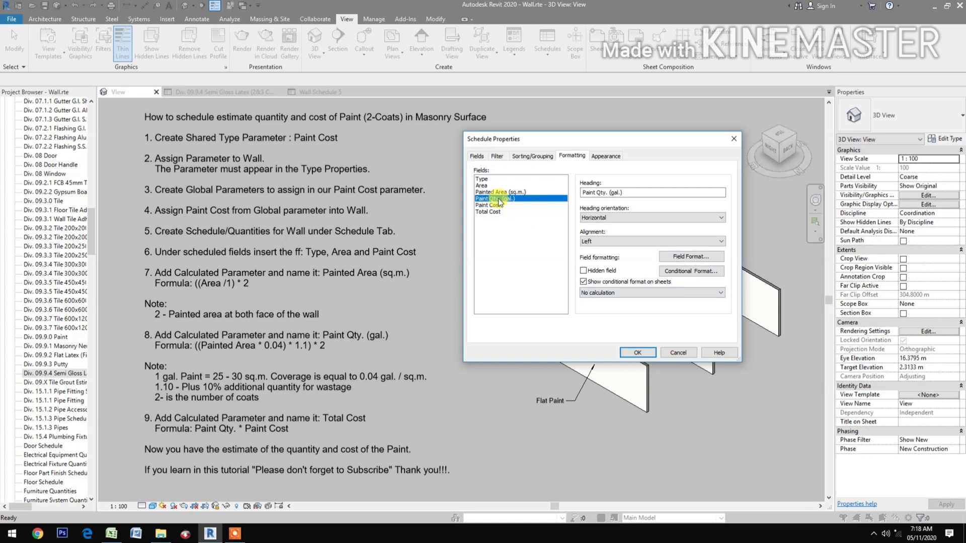
{"action": "left_click", "coordinate": [642, 241]}
{"action": "left_click", "coordinate": [615, 261]}
{"action": "left_click", "coordinate": [704, 260]}
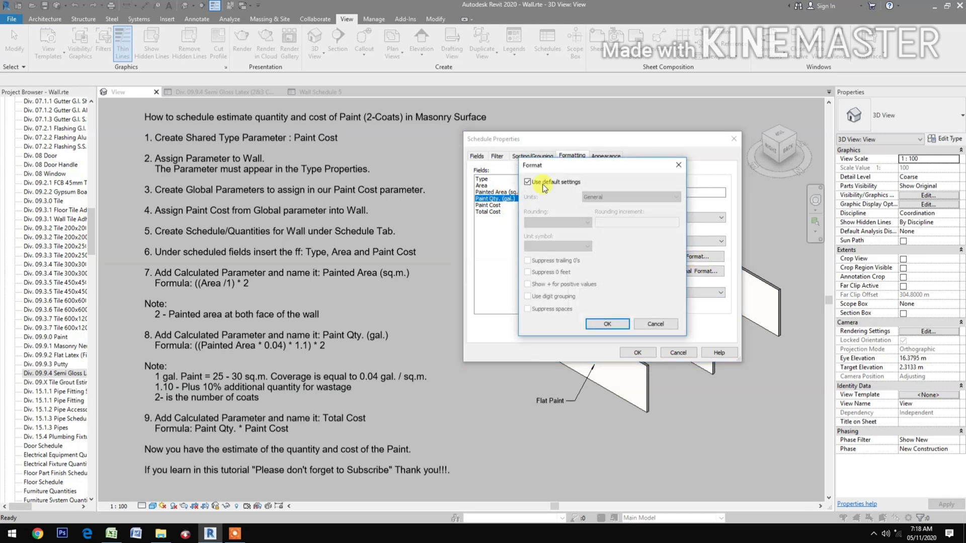
{"action": "left_click", "coordinate": [536, 188]}
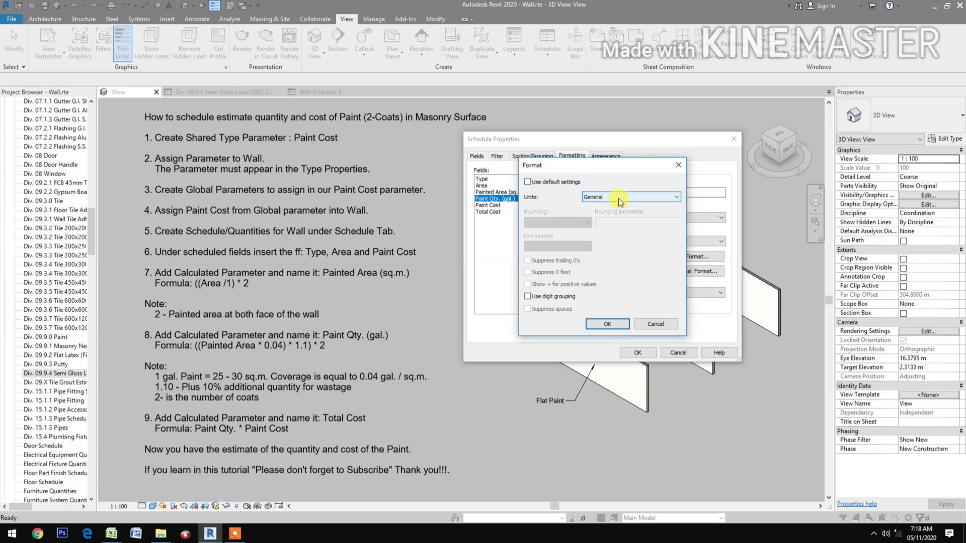
{"action": "left_click", "coordinate": [618, 199]}
{"action": "left_click", "coordinate": [611, 213]}
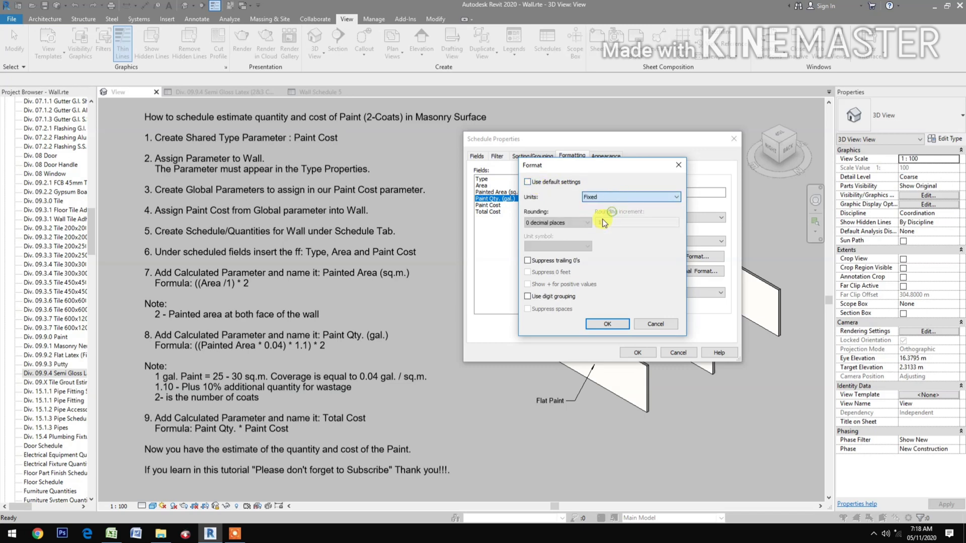
{"action": "left_click", "coordinate": [558, 222]}
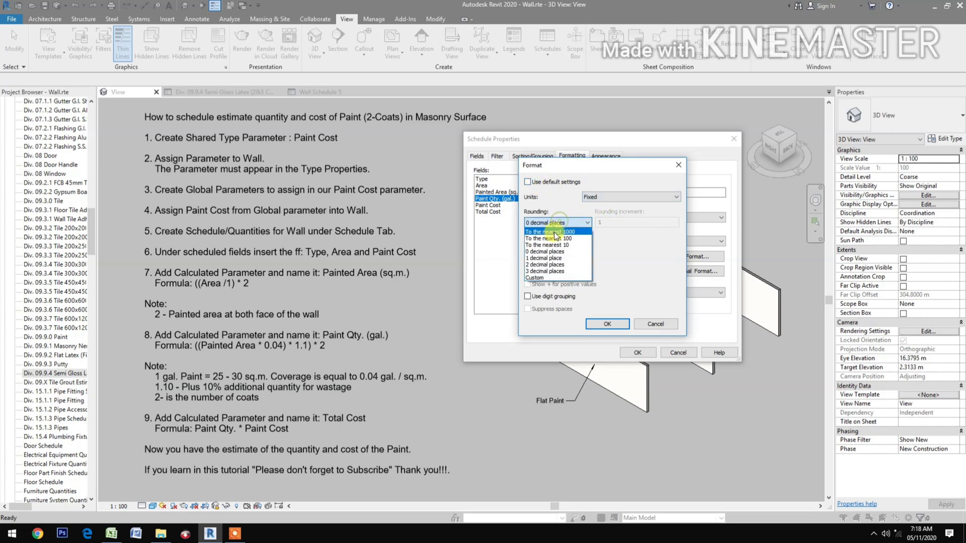
{"action": "left_click", "coordinate": [551, 265]}
{"action": "left_click", "coordinate": [528, 297]}
{"action": "left_click", "coordinate": [608, 325]}
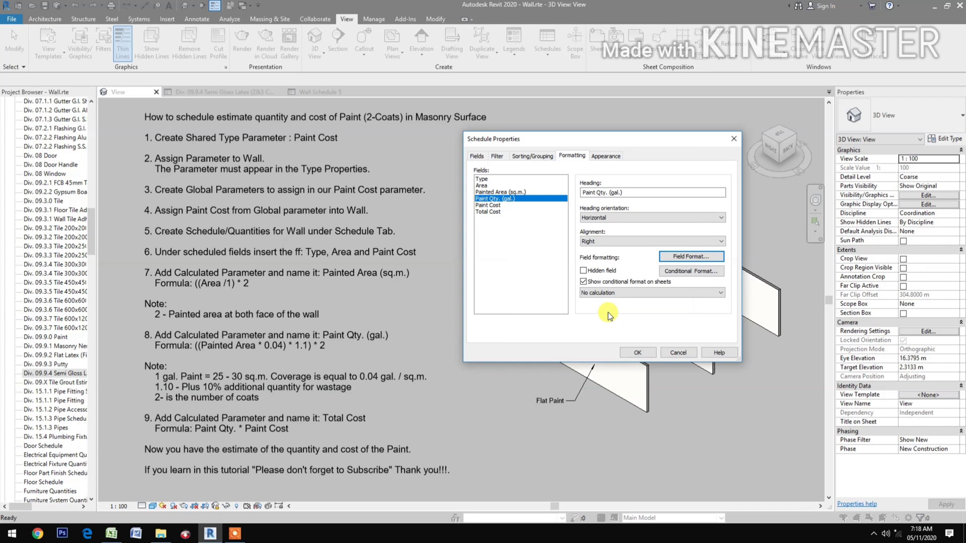
{"action": "left_click", "coordinate": [610, 292]}
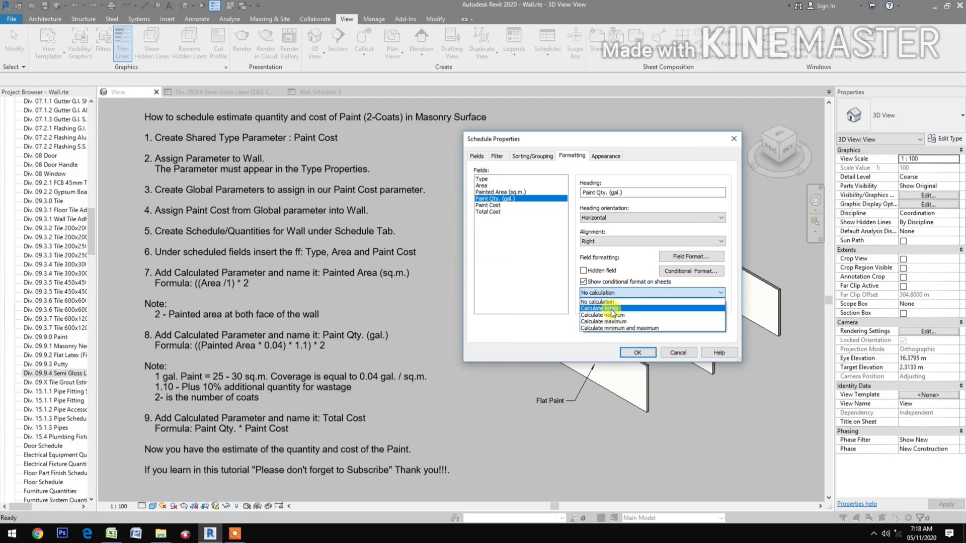
{"action": "left_click", "coordinate": [611, 309]}
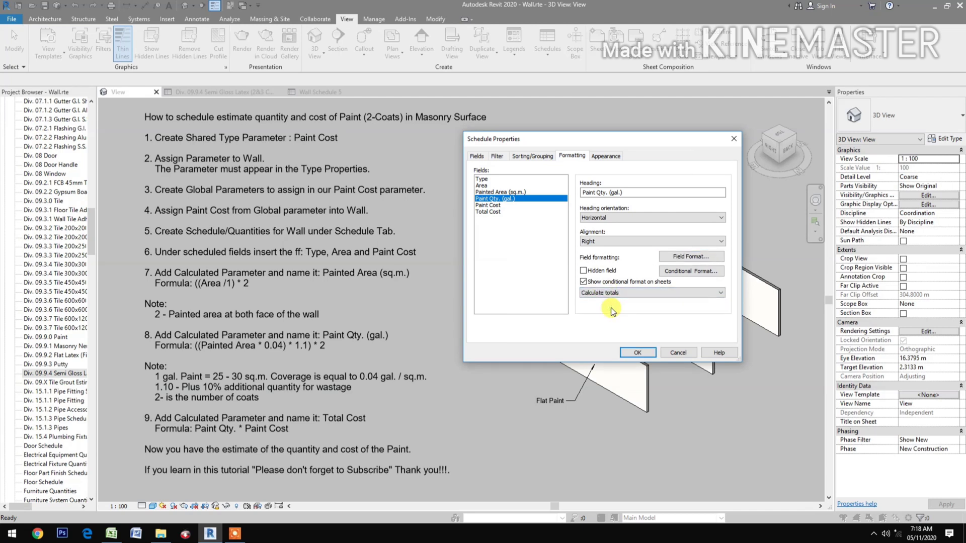
Format the Painted Area (sq.m.) field with right alignment, Fixed units, 2 decimal places, digit grouping and Calculate totals
{"action": "left_click", "coordinate": [518, 192]}
{"action": "left_click", "coordinate": [632, 244]}
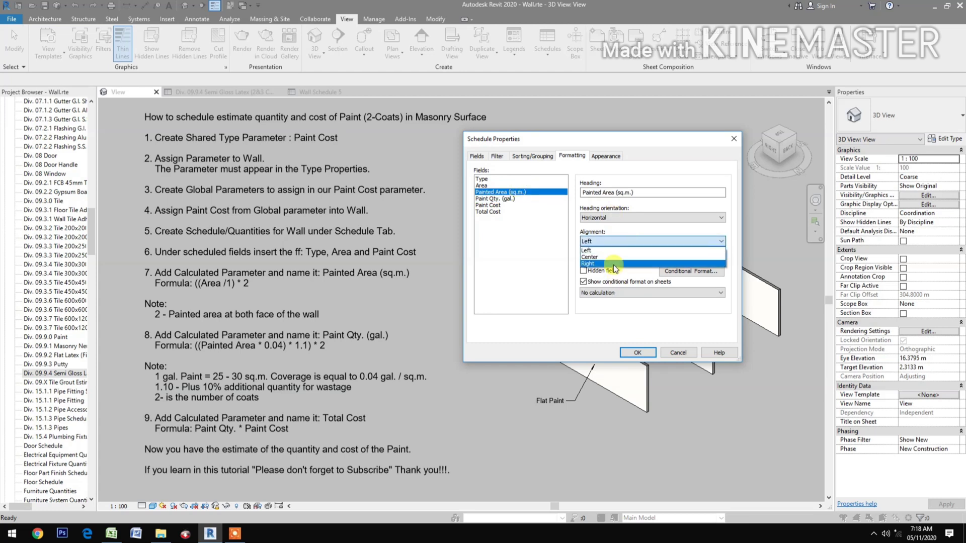
{"action": "left_click", "coordinate": [613, 262]}
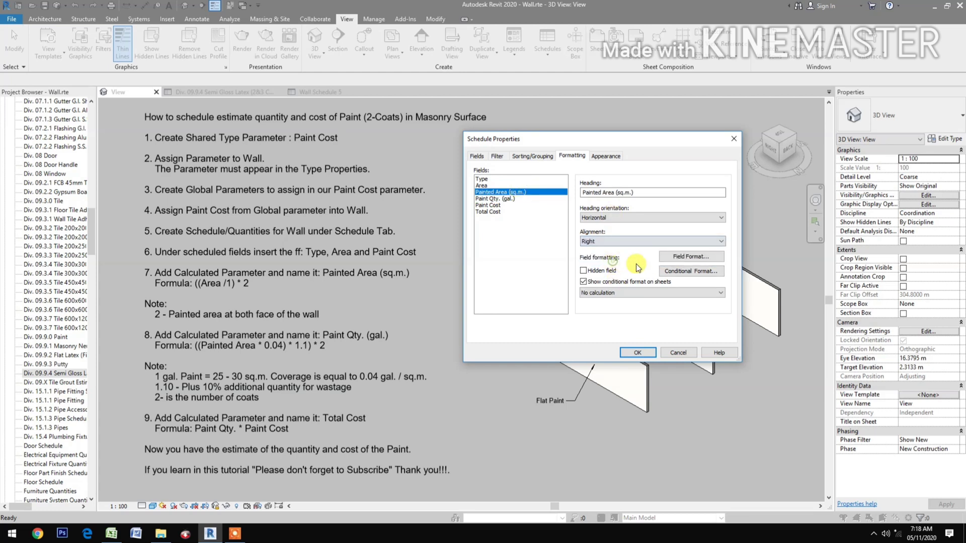
{"action": "left_click", "coordinate": [693, 256]}
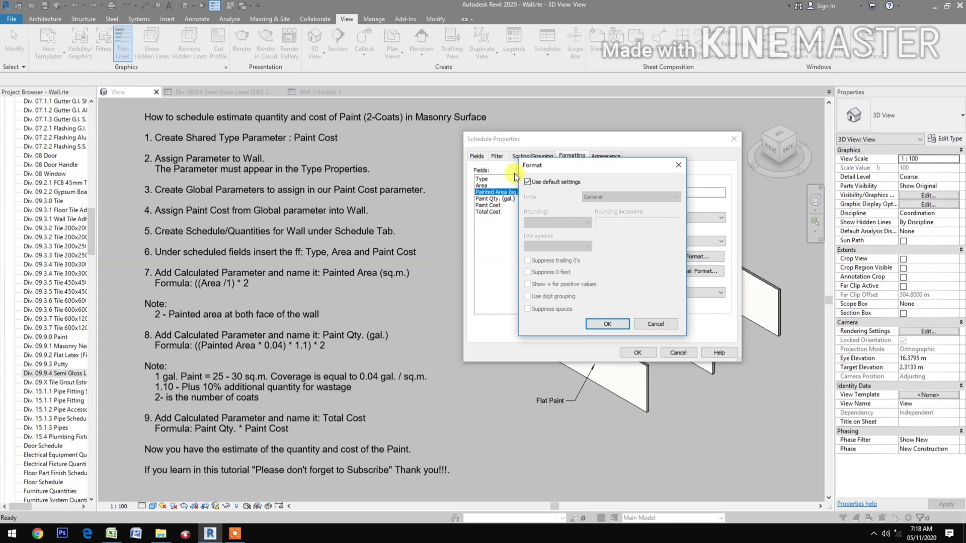
{"action": "left_click", "coordinate": [531, 183]}
{"action": "left_click", "coordinate": [602, 196]}
{"action": "left_click", "coordinate": [610, 213]}
{"action": "left_click", "coordinate": [570, 224]}
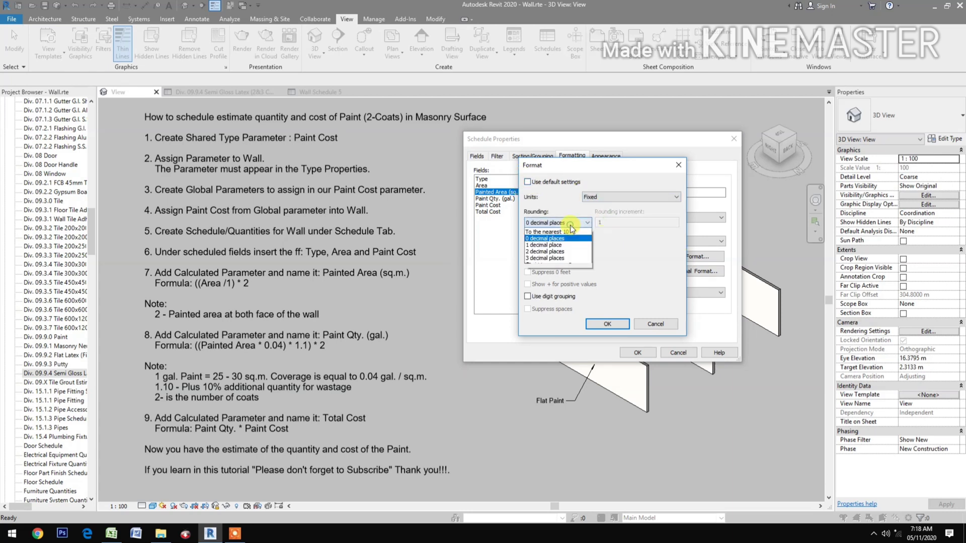
{"action": "left_click", "coordinate": [553, 251]}
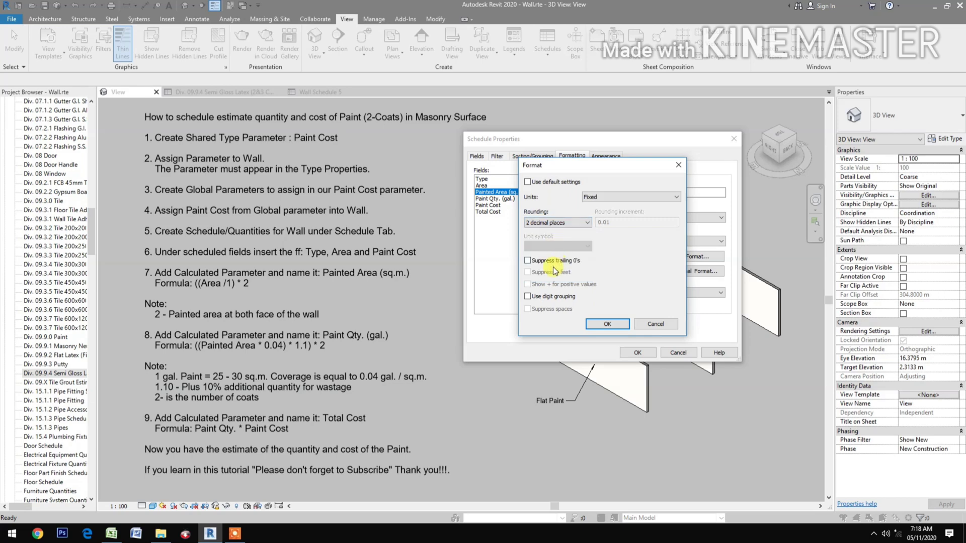
{"action": "left_click", "coordinate": [528, 296]}
{"action": "left_click", "coordinate": [592, 324]}
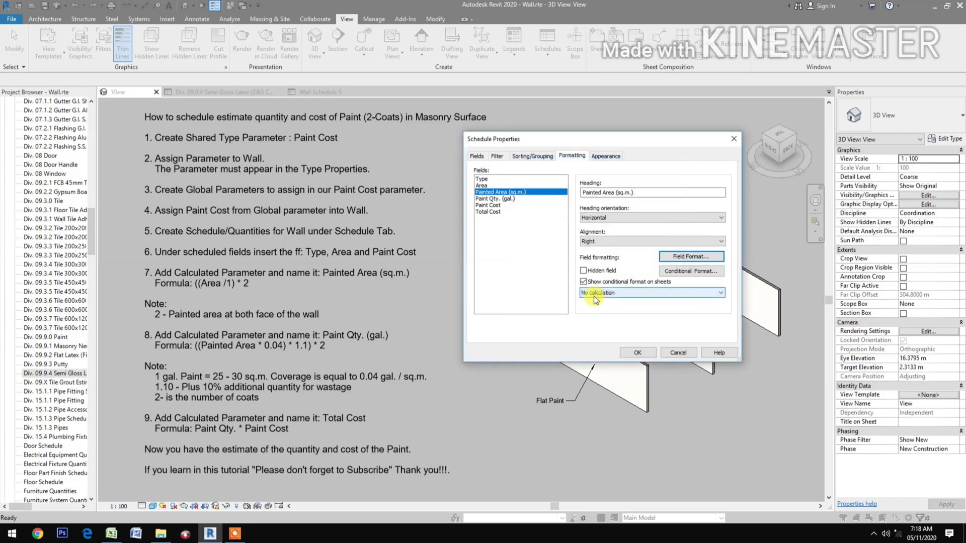
{"action": "left_click", "coordinate": [594, 295]}
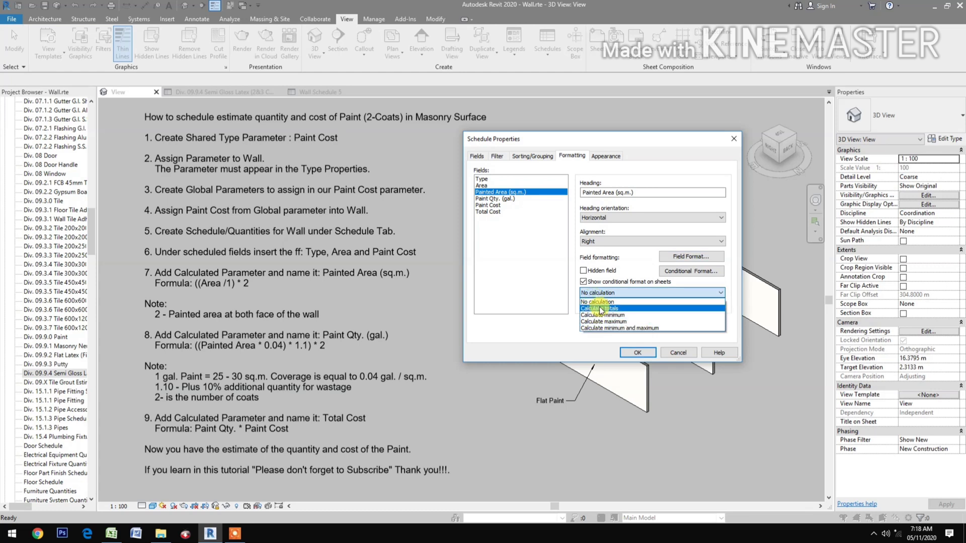
{"action": "left_click", "coordinate": [601, 308]}
Set the Area field's alignment to Right and override the project settings with rounding to 2 decimal places
{"action": "left_click", "coordinate": [500, 185]}
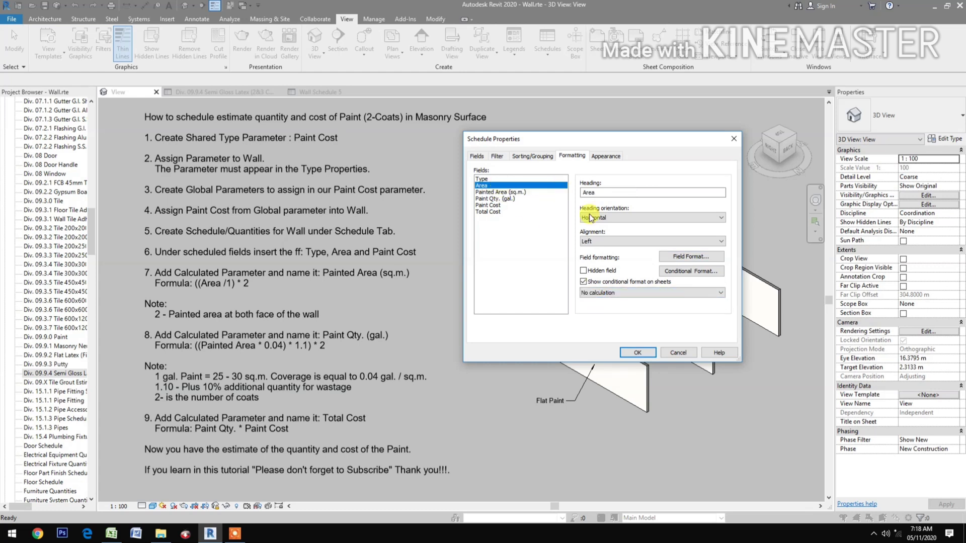
{"action": "left_click", "coordinate": [605, 241]}
{"action": "left_click", "coordinate": [622, 263]}
{"action": "left_click", "coordinate": [690, 256]}
{"action": "left_click", "coordinate": [609, 322]}
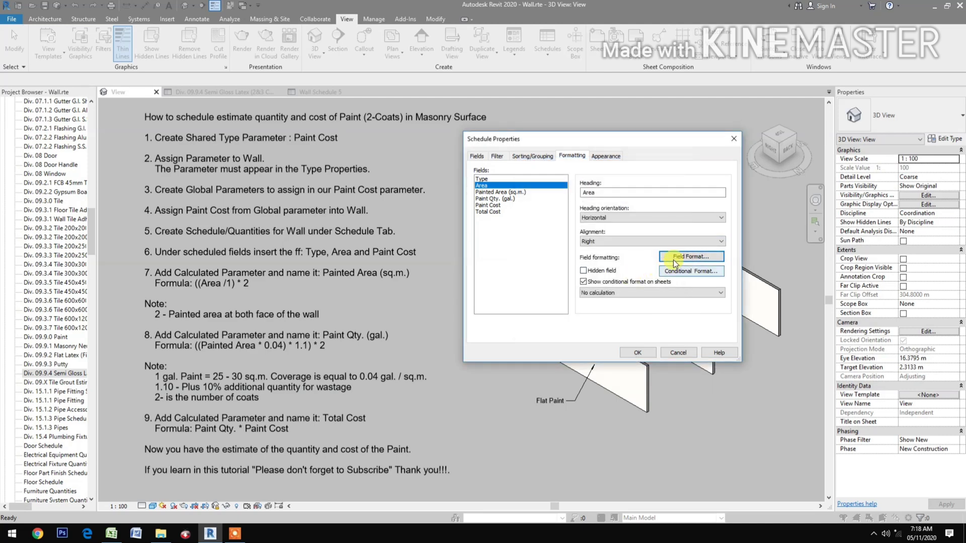
{"action": "left_click", "coordinate": [673, 256]}
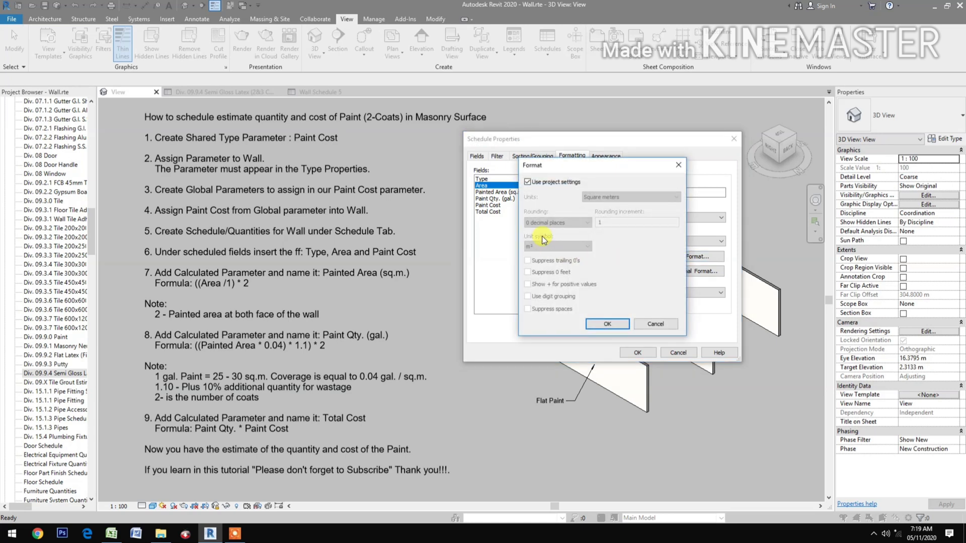
{"action": "left_click", "coordinate": [527, 182]}
{"action": "left_click", "coordinate": [528, 182]}
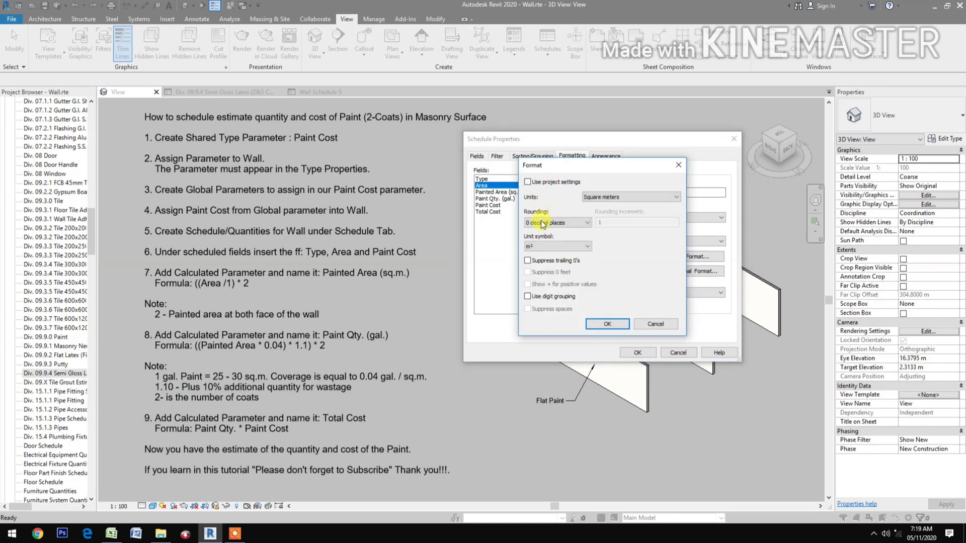
{"action": "left_click", "coordinate": [556, 222]}
{"action": "left_click", "coordinate": [547, 265]}
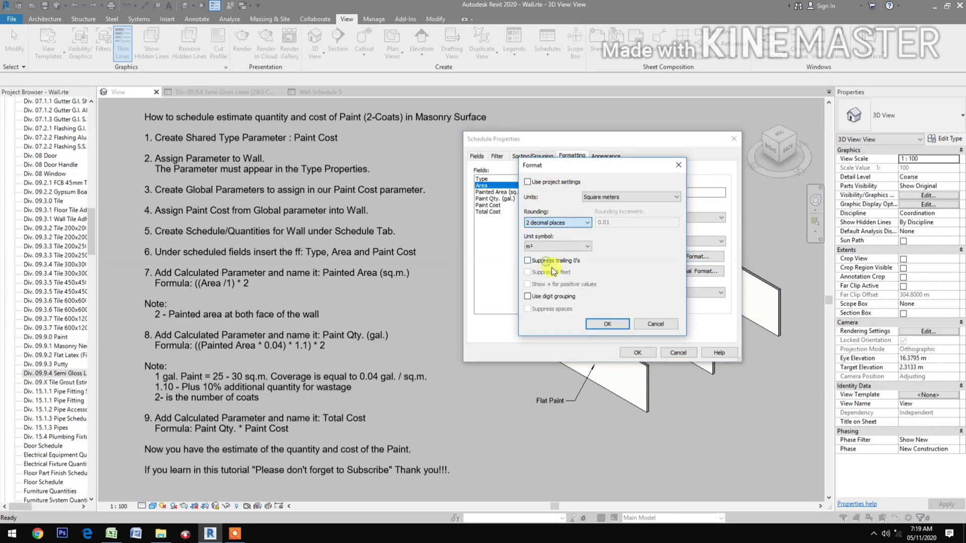
{"action": "left_click", "coordinate": [594, 323]}
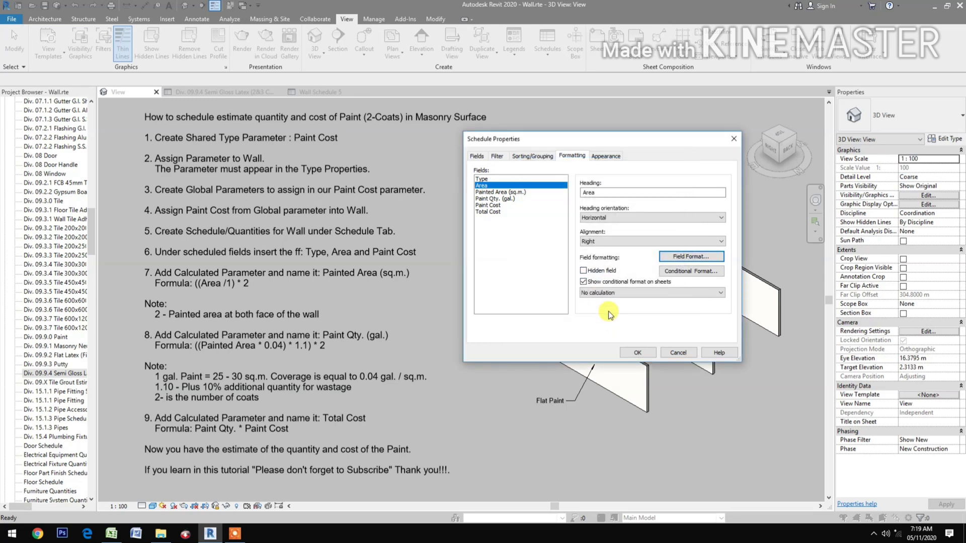
Turn off the blank row before data in the schedule's appearance settings and create the schedule
{"action": "left_click", "coordinate": [594, 160]}
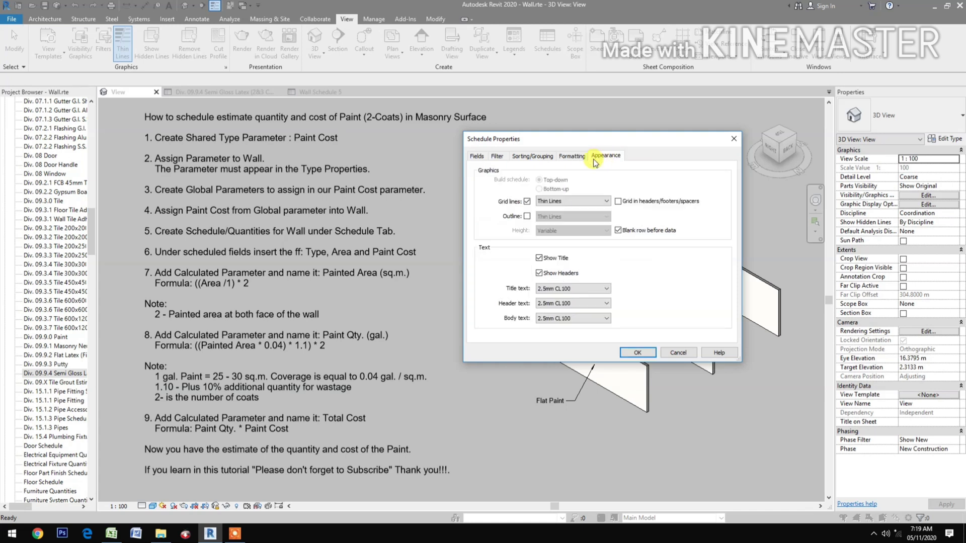
{"action": "left_click", "coordinate": [617, 231]}
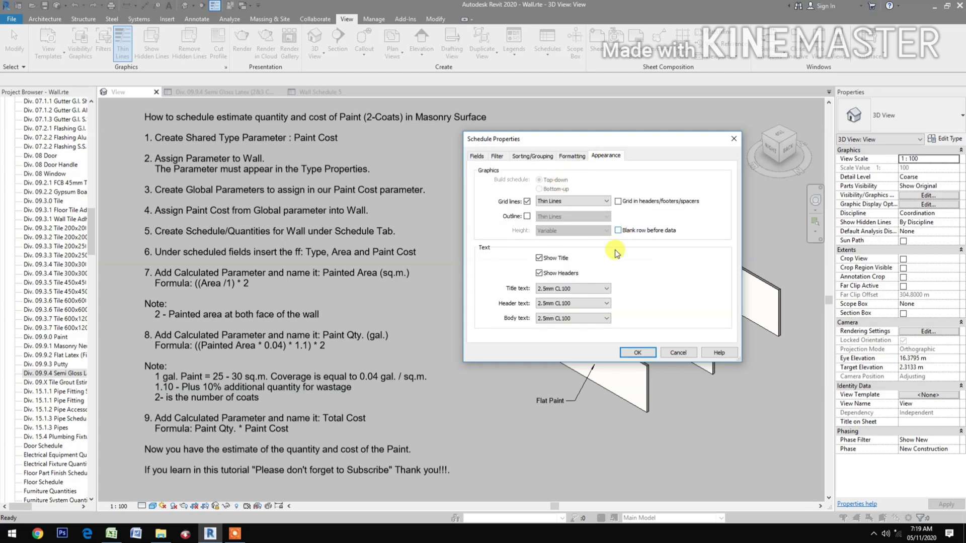
{"action": "left_click", "coordinate": [635, 352]}
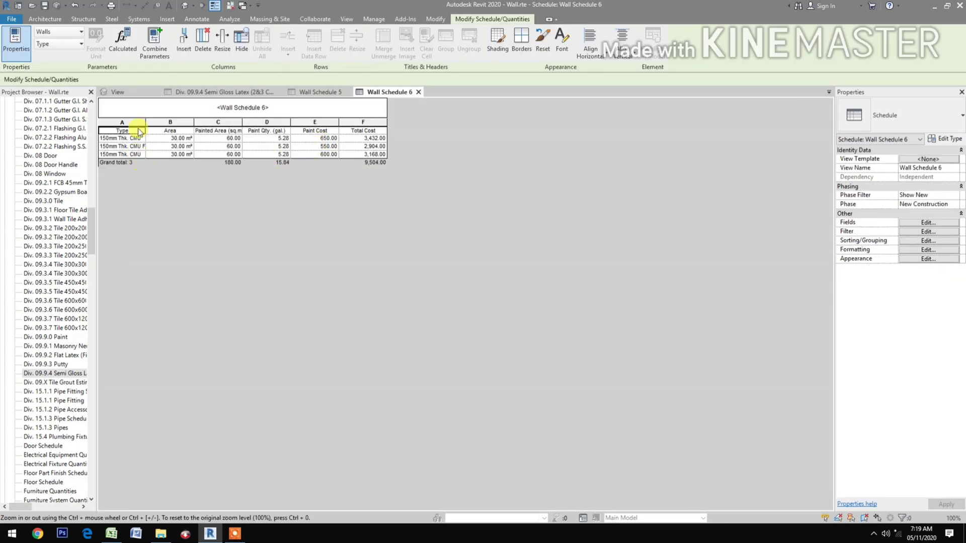
Widen the Type, Area and Painted Area (sq.m.) columns of the wall schedule so their contents fit
{"action": "left_click_drag", "start_coordinate": [145, 123], "coordinate": [188, 126]}
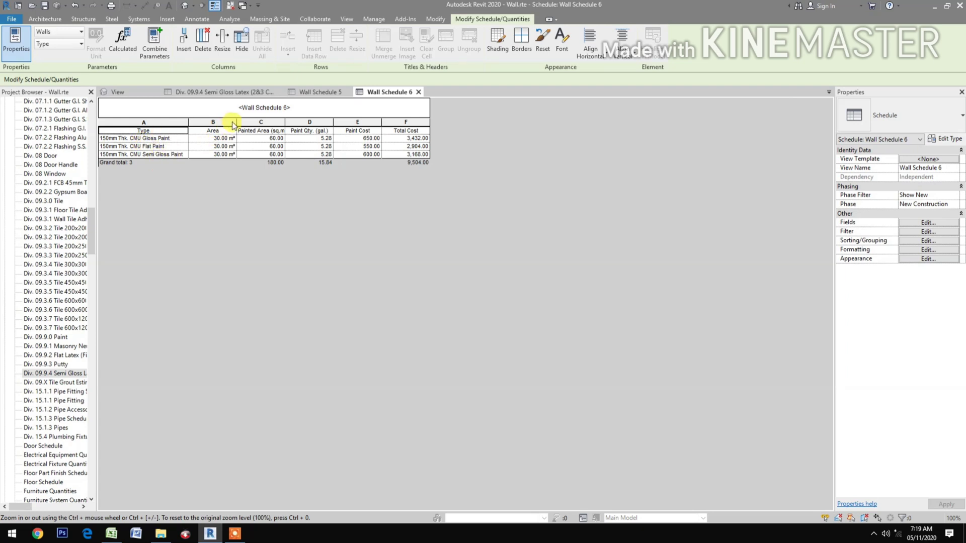
{"action": "left_click_drag", "start_coordinate": [237, 122], "coordinate": [256, 123]}
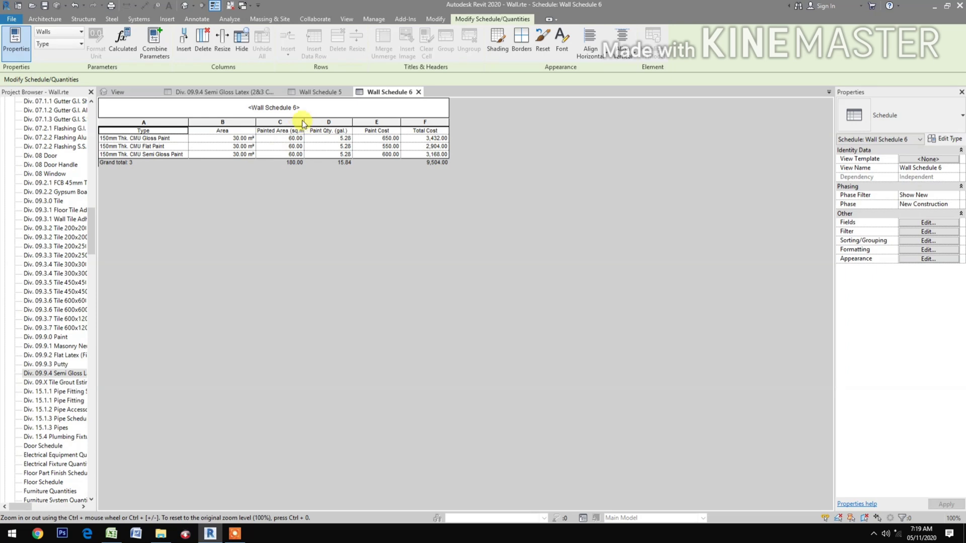
{"action": "left_click_drag", "start_coordinate": [305, 122], "coordinate": [332, 122]}
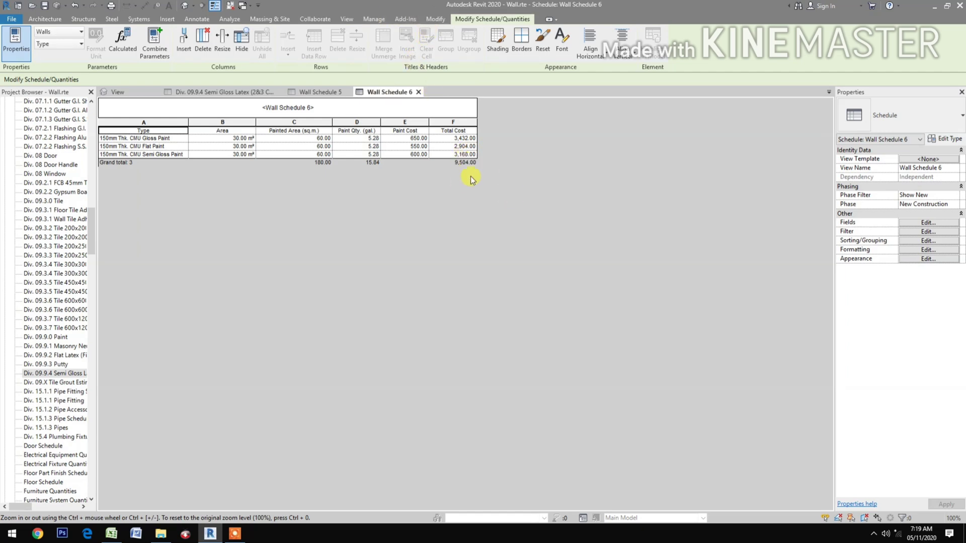
Set the global parameters Paint Flat Cost to 600, Paint Semi Gloss Cost to 650 and Paint Gloss Cost to 700
{"action": "left_click", "coordinate": [373, 19]}
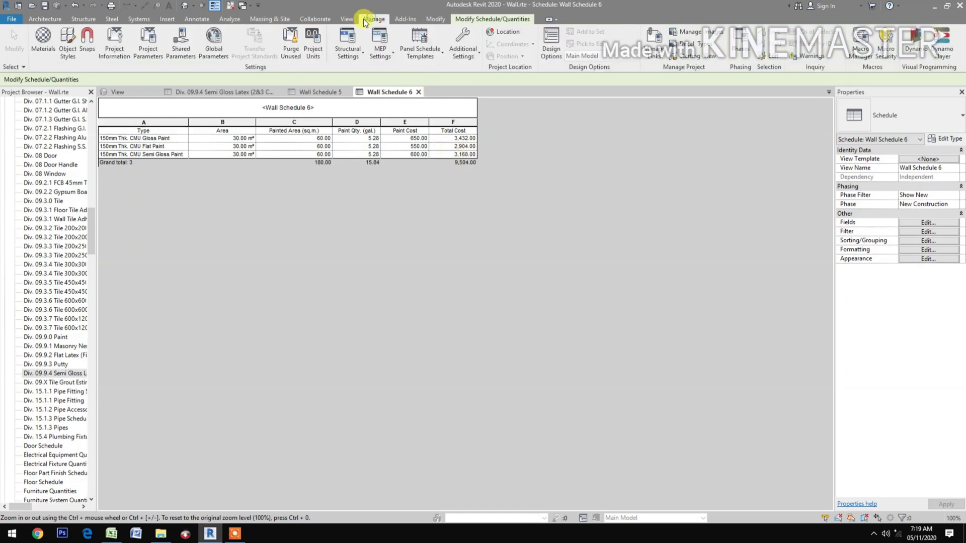
{"action": "left_click", "coordinate": [216, 55]}
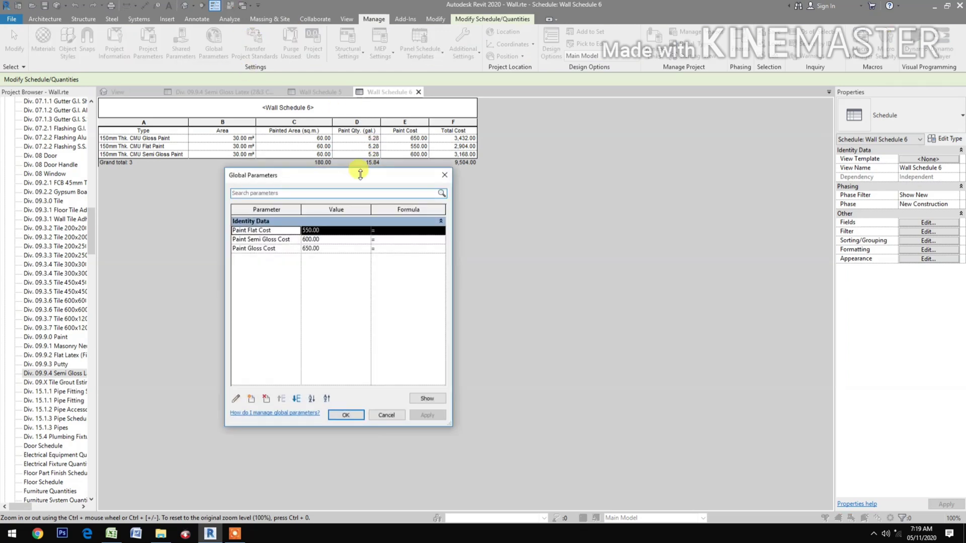
{"action": "left_click_drag", "start_coordinate": [355, 175], "coordinate": [603, 156]}
{"action": "left_click", "coordinate": [588, 205]}
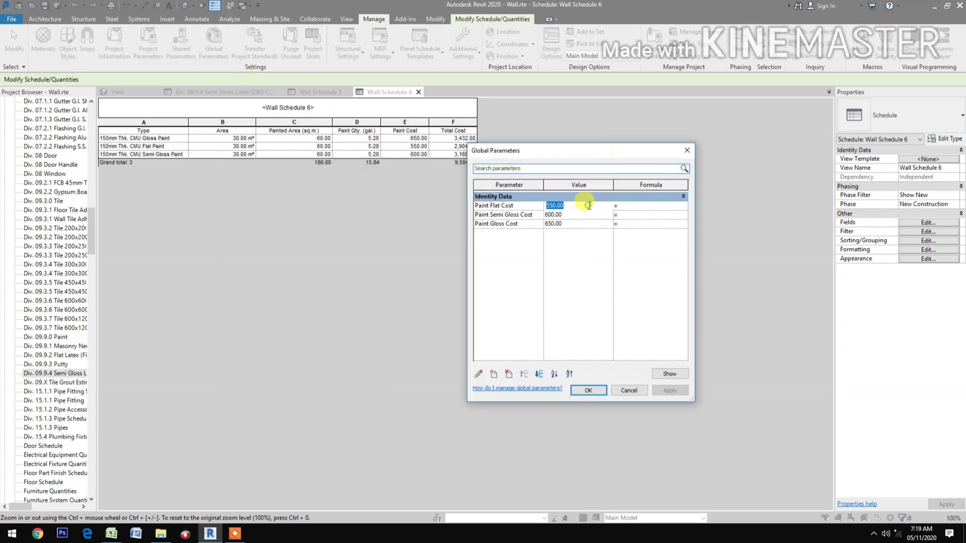
{"action": "type", "text": "600"}
{"action": "left_click", "coordinate": [582, 215]}
{"action": "type", "text": "650"}
{"action": "left_click", "coordinate": [584, 225]}
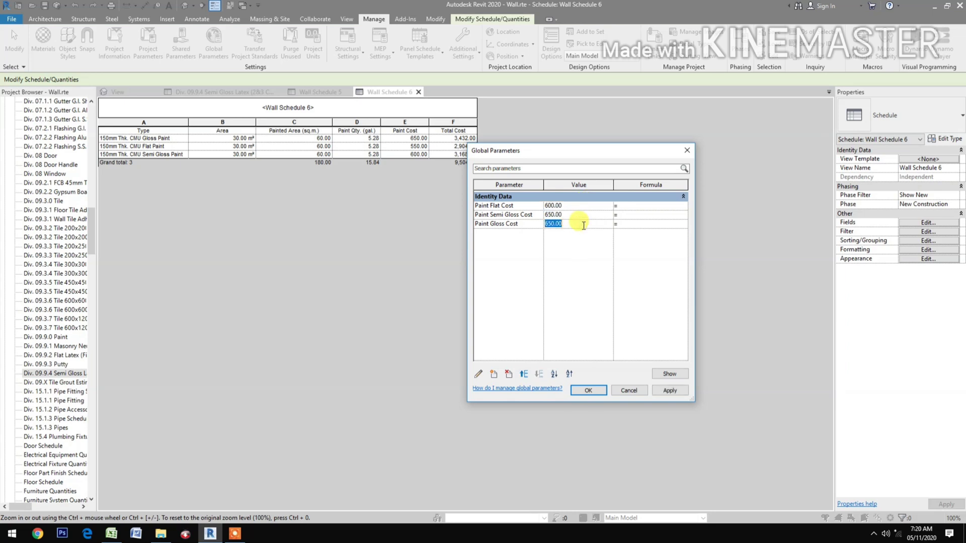
{"action": "left_click", "coordinate": [678, 390]}
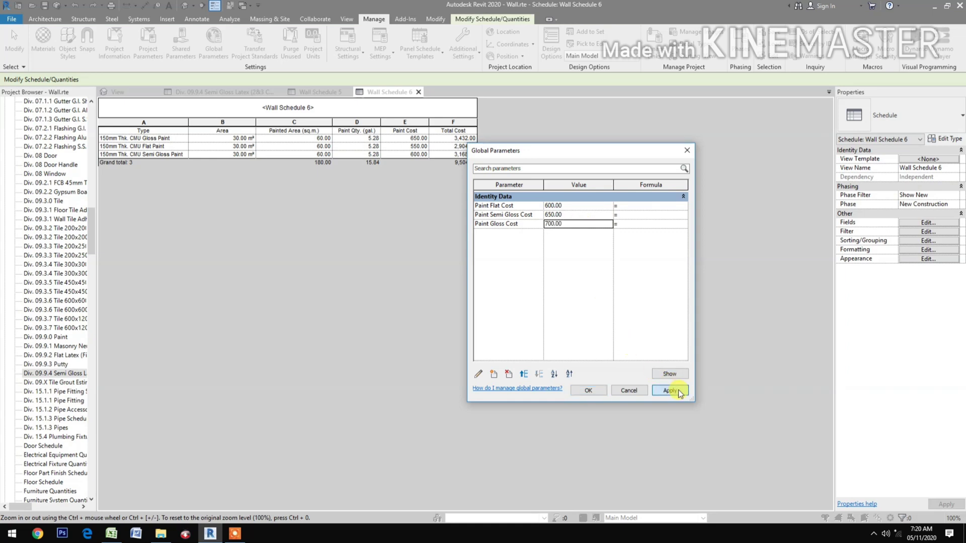
{"action": "left_click", "coordinate": [588, 391]}
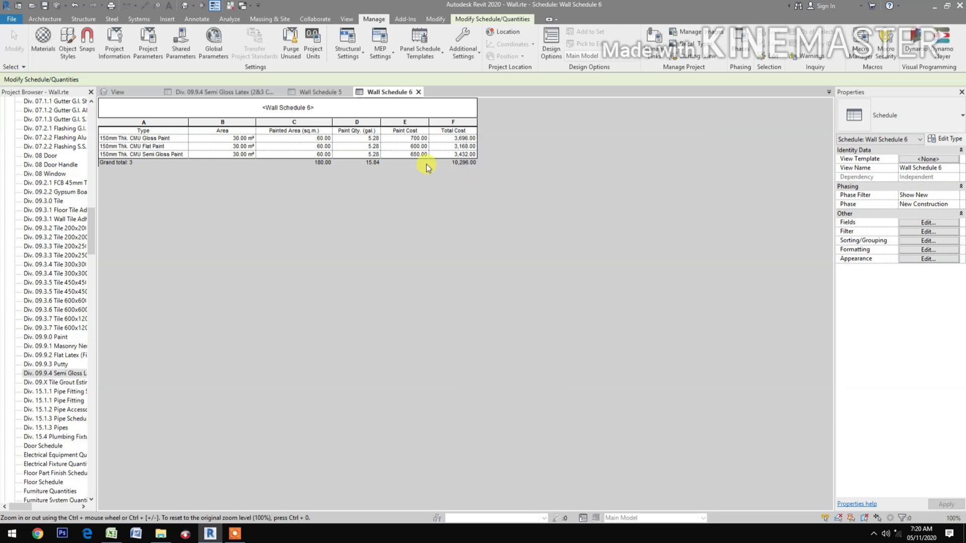